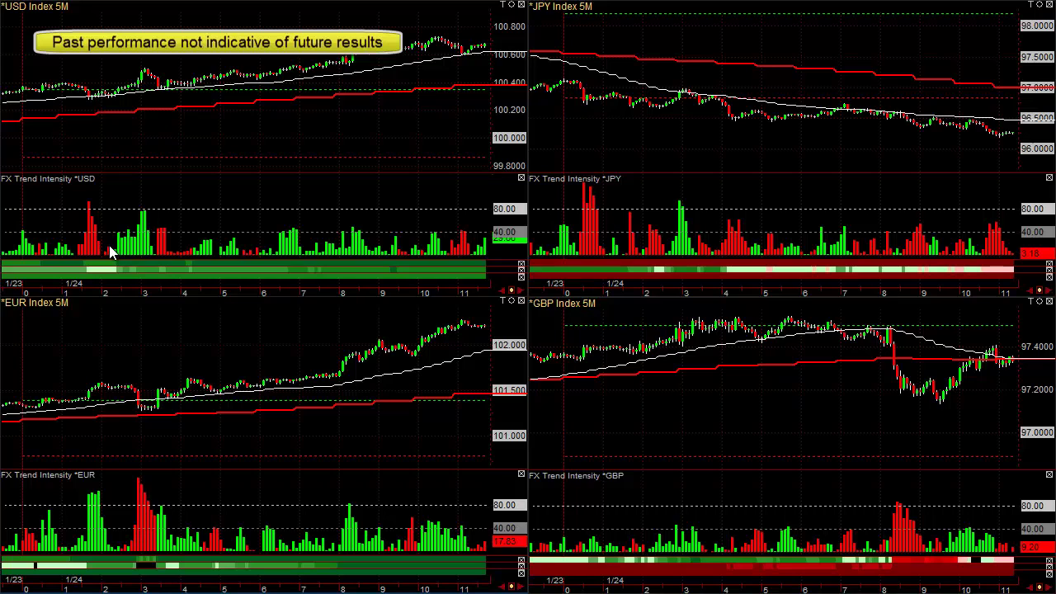
Step: Create a 5-minute USDJPY candle chart with 6 days of data and enlarge it over the currency index charts
{"action": "left_click_drag", "start_coordinate": [111, 103], "coordinate": [119, 95]}
{"action": "key", "text": "ctrl+n"}
{"action": "left_click_drag", "start_coordinate": [365, 78], "coordinate": [406, 83]}
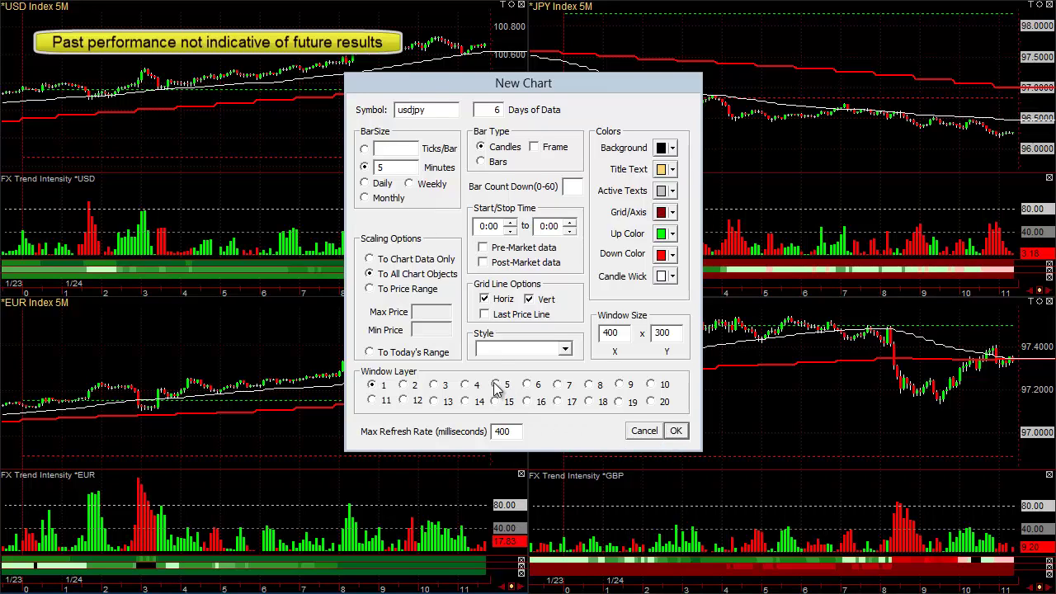
{"action": "left_click", "coordinate": [676, 431]}
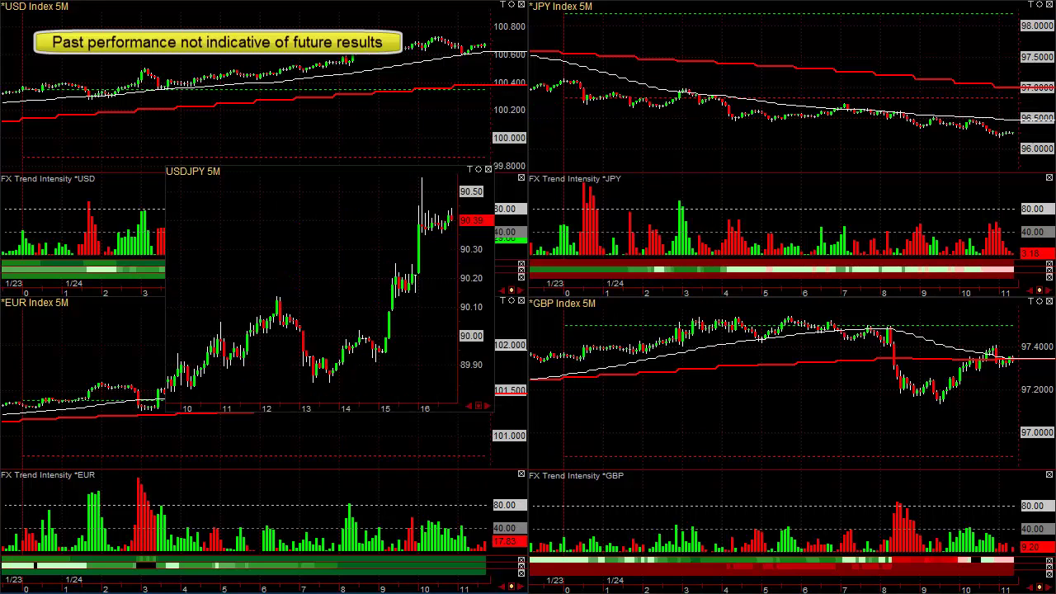
{"action": "left_click_drag", "start_coordinate": [354, 170], "coordinate": [385, 51]}
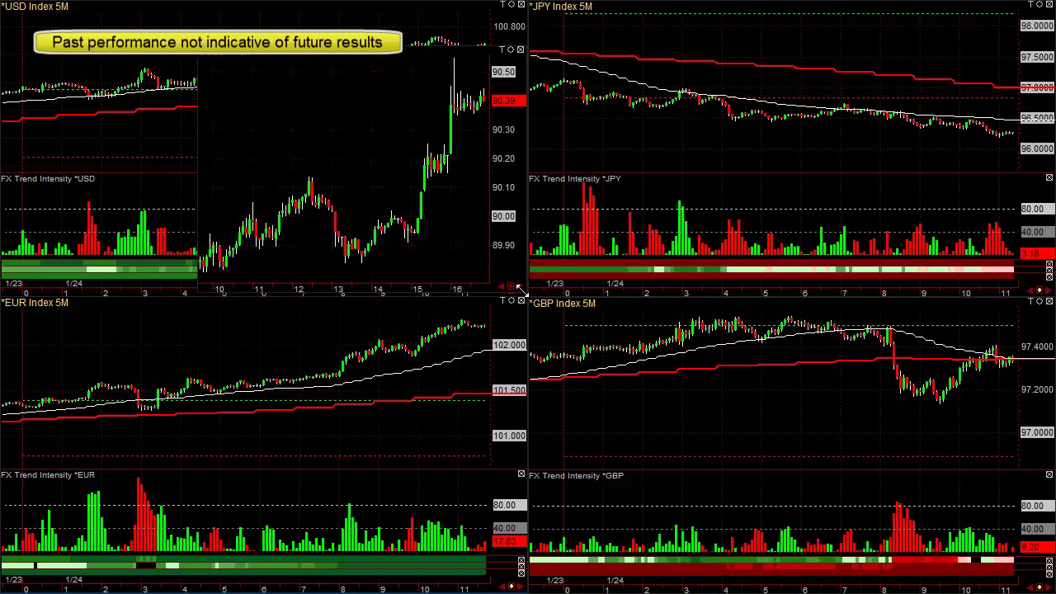
{"action": "left_click_drag", "start_coordinate": [522, 288], "coordinate": [1003, 497]}
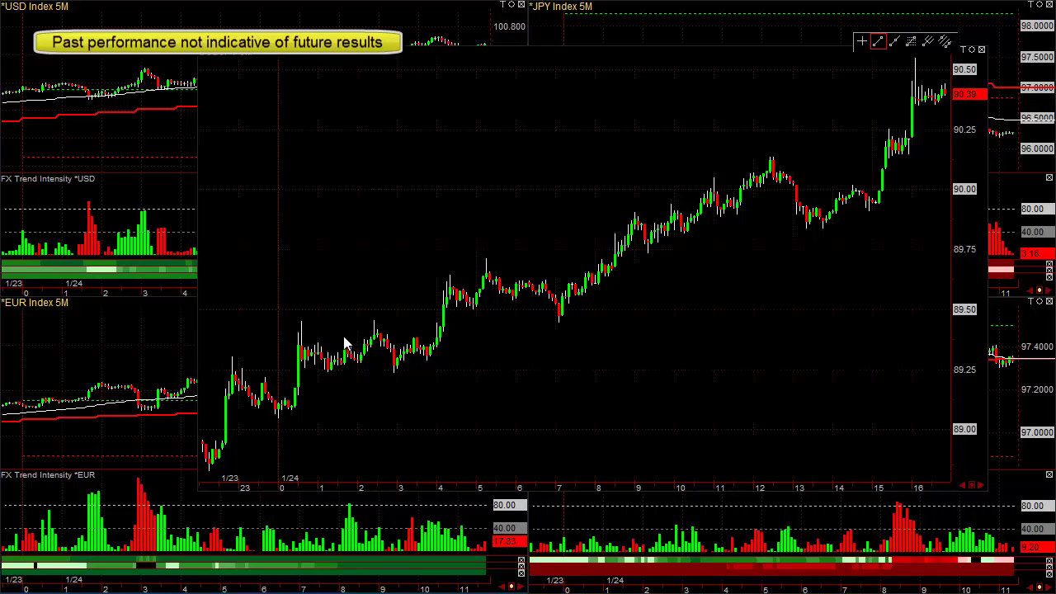
Step: Draw a short near-horizontal trend line across the USDJPY highs before about 2:30 on 1/24 and move the chart out of view
{"action": "left_click_drag", "start_coordinate": [335, 336], "coordinate": [375, 335]}
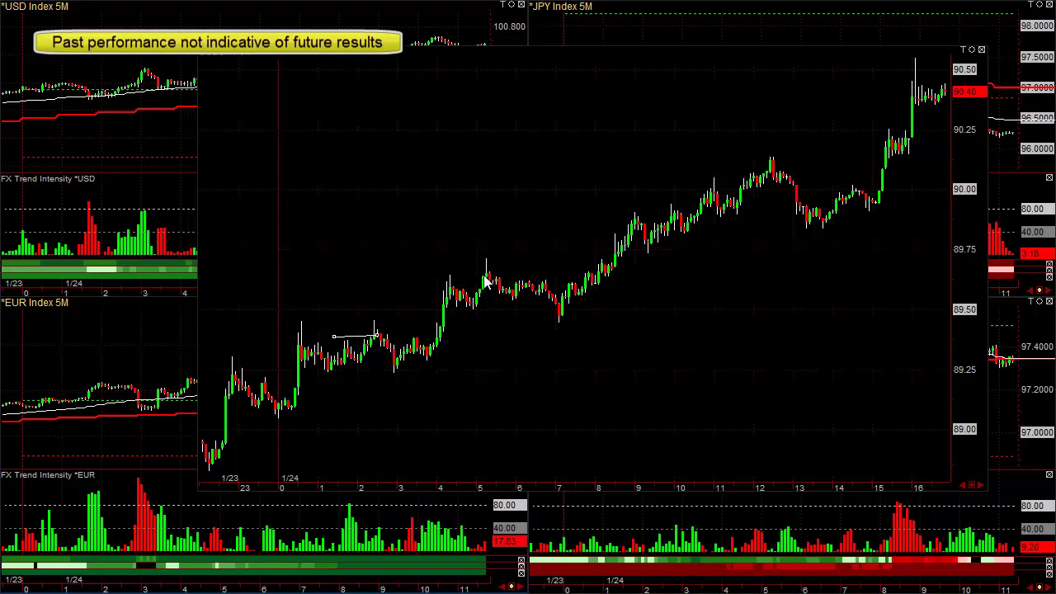
{"action": "left_click_drag", "start_coordinate": [661, 52], "coordinate": [1055, 192]}
Step: Draw a rising trend line on the GBP Index chart from about 0:00 to just after 8:00 on 1/24
{"action": "left_click", "coordinate": [814, 355]}
{"action": "key", "text": "t"}
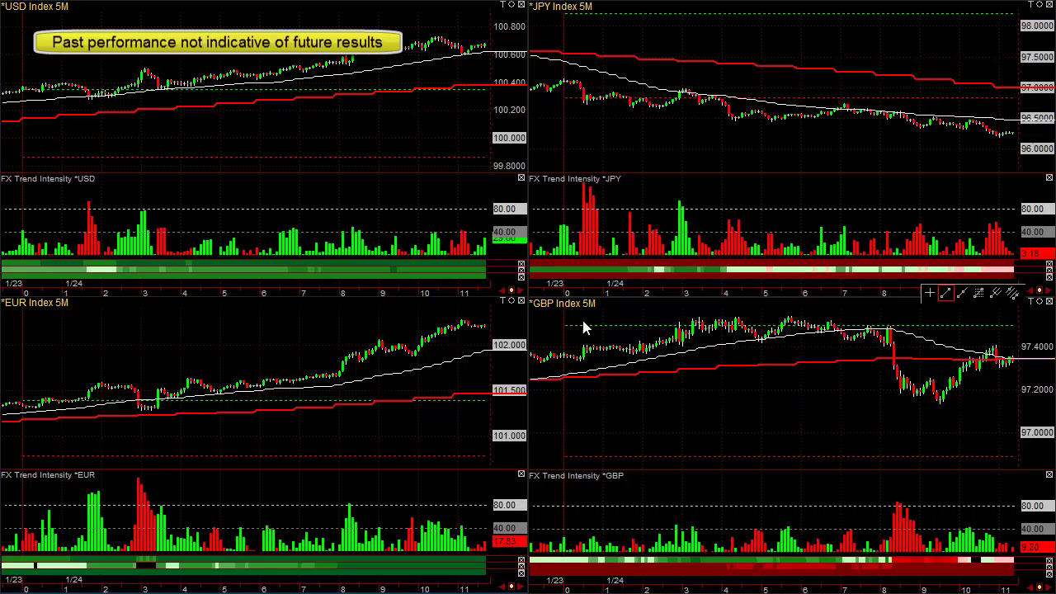
{"action": "mouse_move", "coordinate": [553, 366]}
{"action": "left_mouse_down"}
{"action": "mouse_move", "coordinate": [925, 335]}
{"action": "mouse_move", "coordinate": [893, 326]}
{"action": "left_mouse_up"}
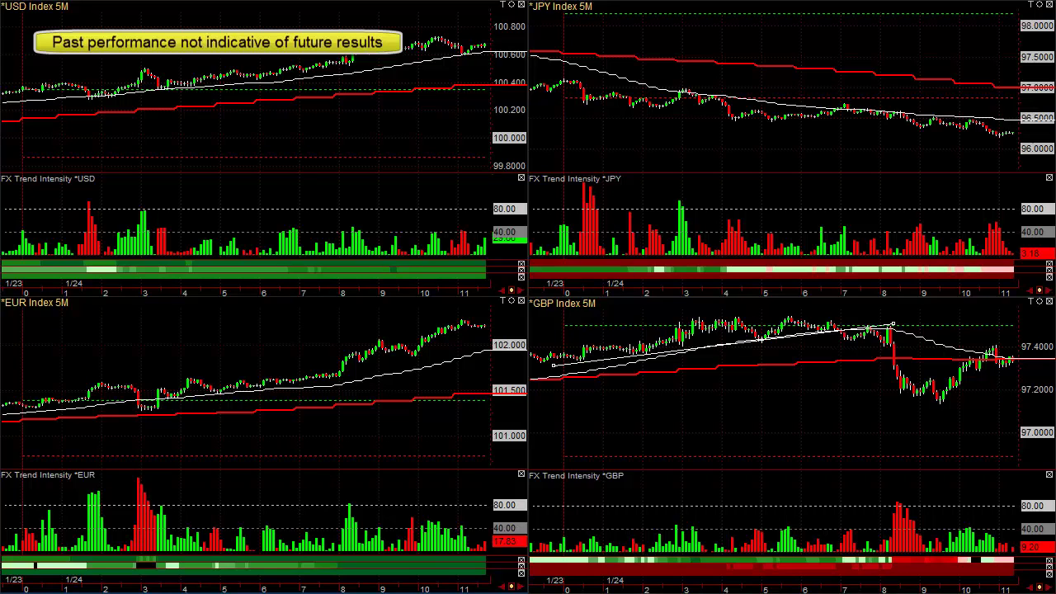
Step: Bring back the floating chart as GBPUSD and draw a near-horizontal support line at about 1.5820 from roughly 1:30 to 9:00
{"action": "left_click_drag", "start_coordinate": [1055, 186], "coordinate": [264, 64]}
{"action": "type", "text": "GBPUSD"}
{"action": "key", "text": "Return"}
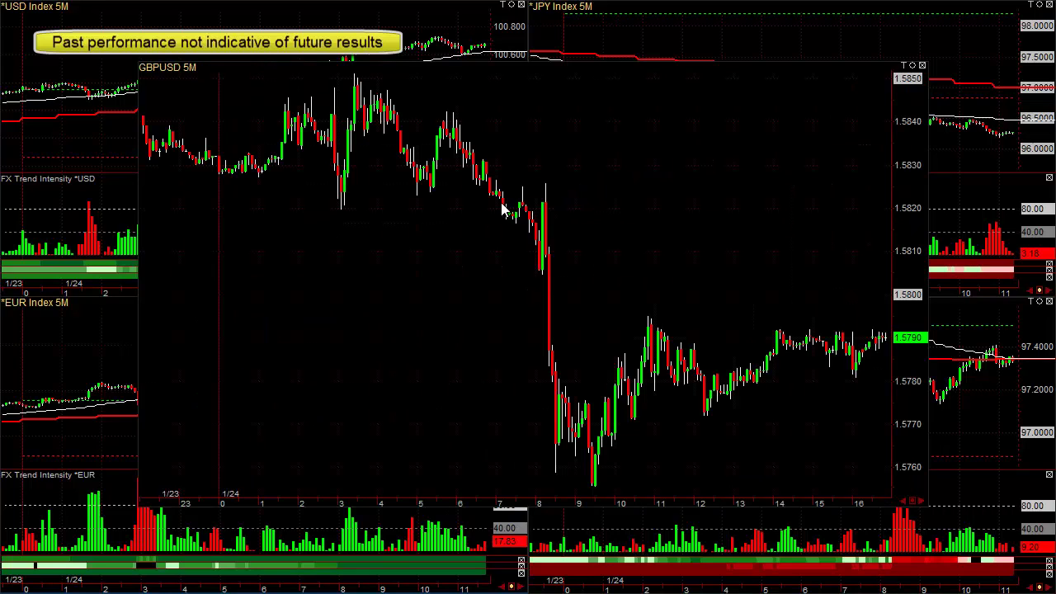
{"action": "key", "text": "t"}
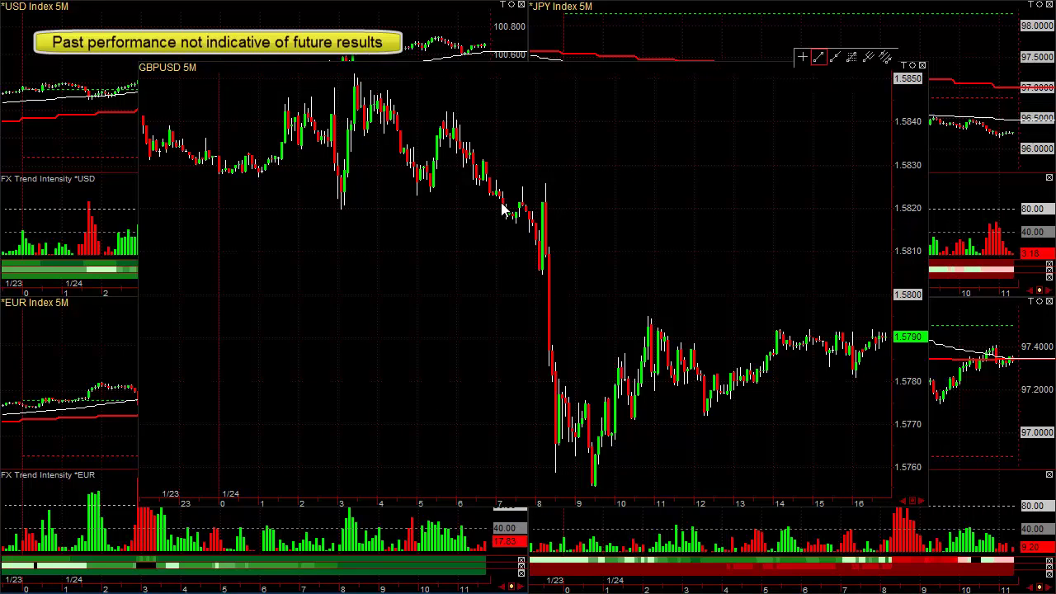
{"action": "left_click_drag", "start_coordinate": [276, 207], "coordinate": [589, 208]}
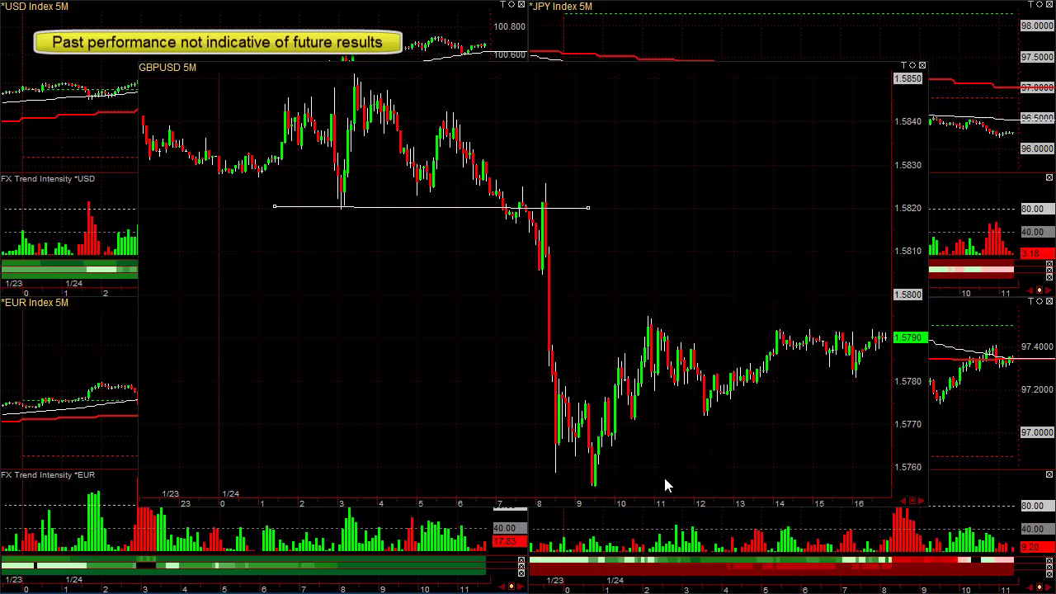
Step: Switch the floating chart to EURGBP
{"action": "type", "text": "EURGBP"}
{"action": "key", "text": "Return"}
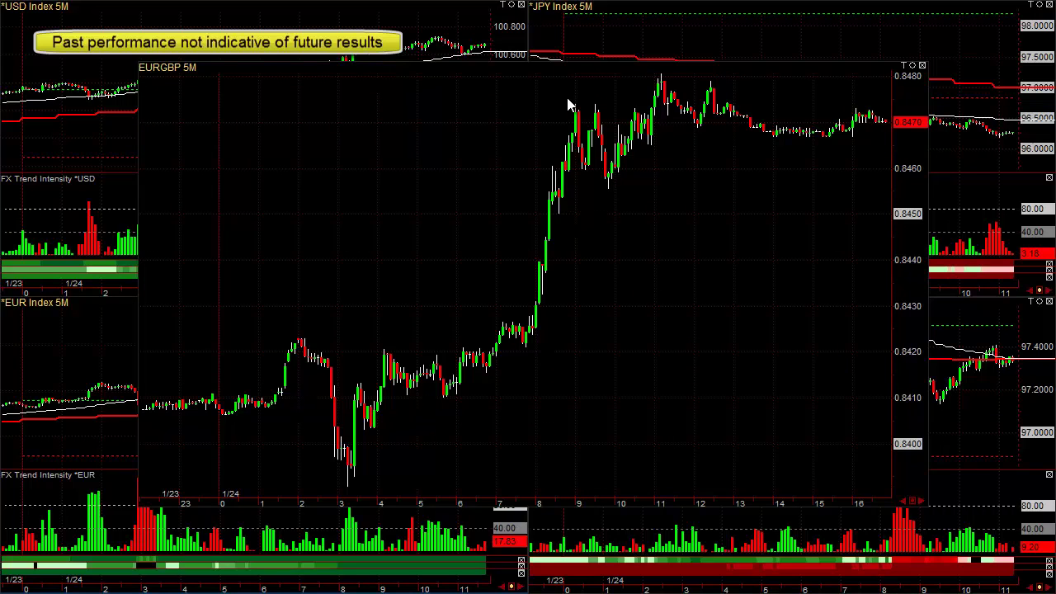
{"action": "left_click_drag", "start_coordinate": [276, 343], "coordinate": [503, 351]}
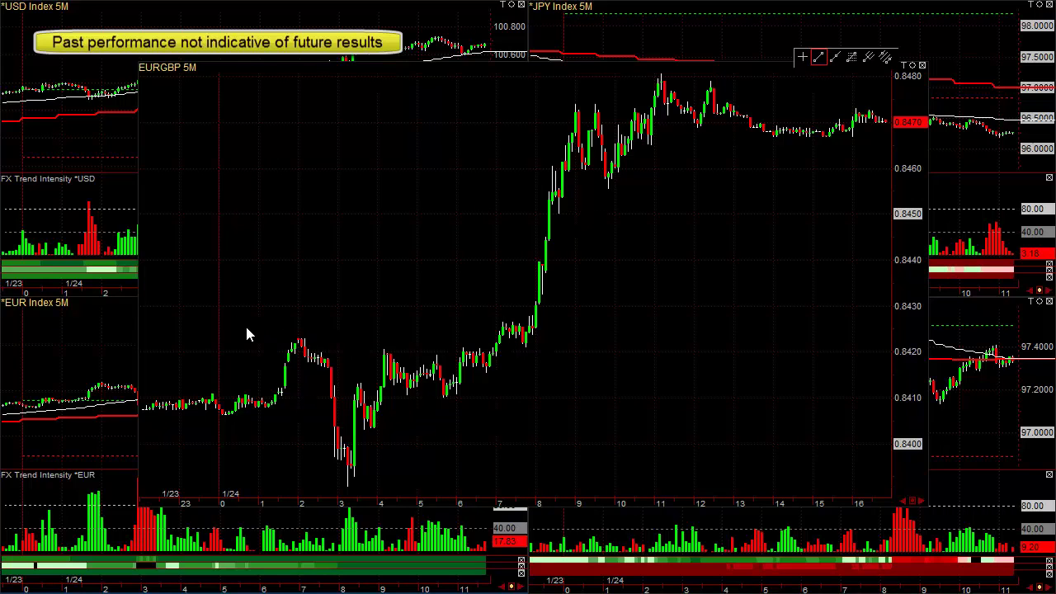
{"action": "double_click", "coordinate": [465, 358]}
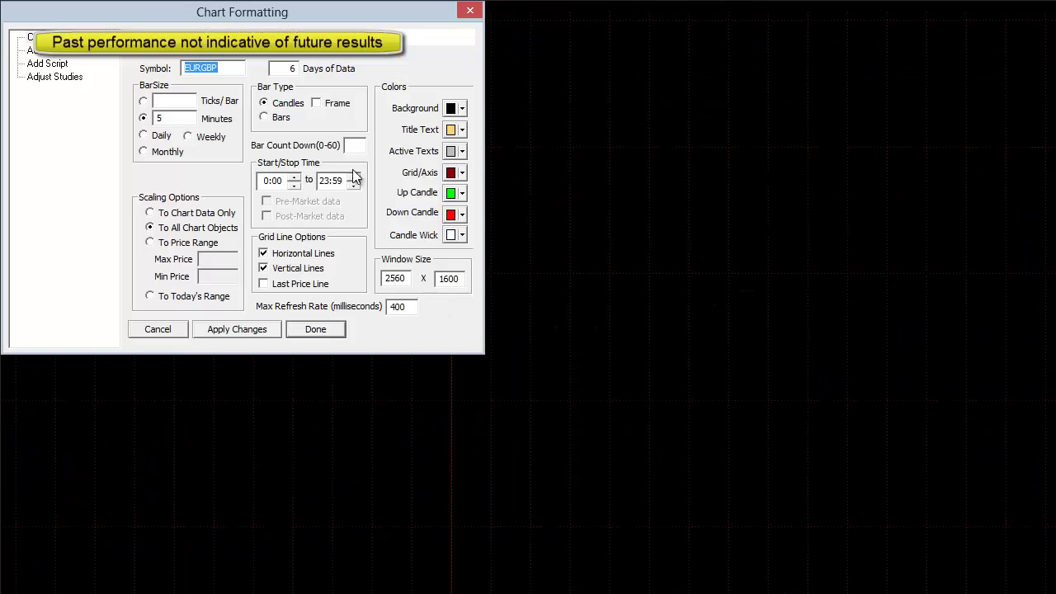
{"action": "left_click", "coordinate": [469, 10]}
{"action": "right_click", "coordinate": [445, 130]}
{"action": "left_click", "coordinate": [485, 162]}
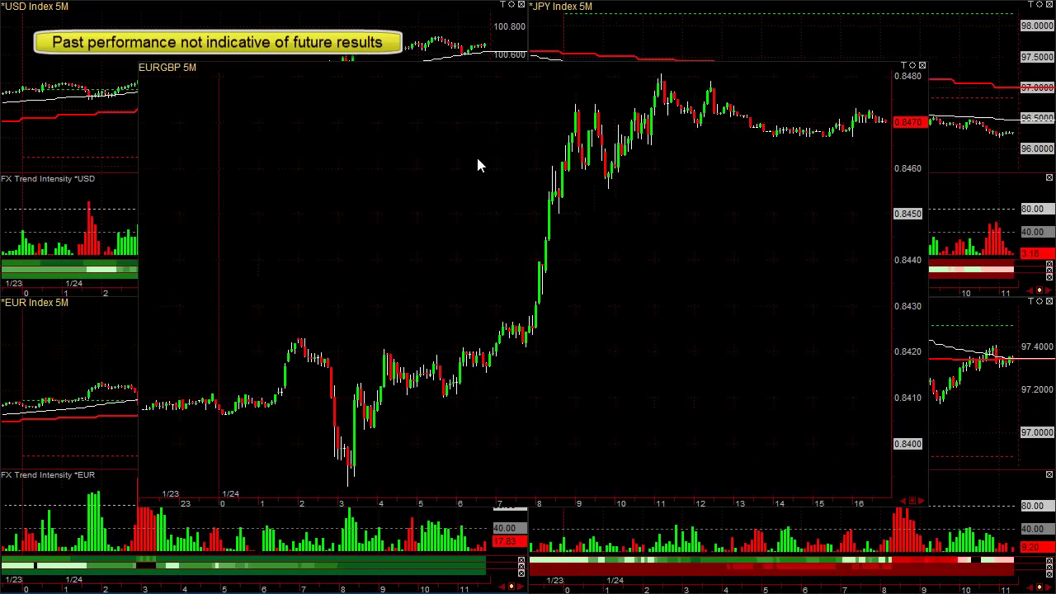
Step: Draw a slightly falling trend line over the EURGBP highs from about 1:30 to 7:30 and move the chart out of view
{"action": "left_click_drag", "start_coordinate": [281, 336], "coordinate": [526, 355]}
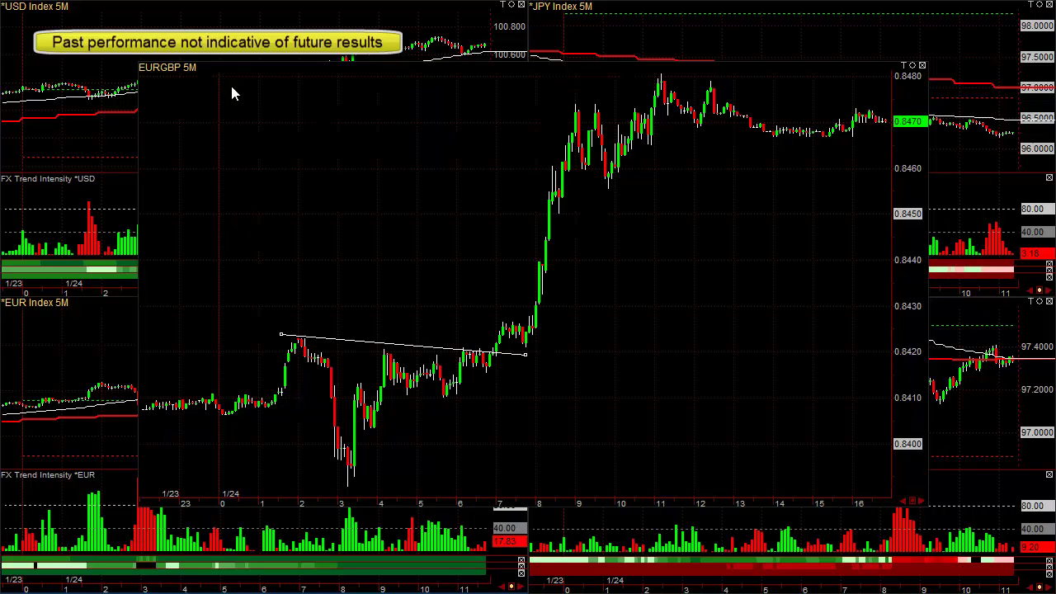
{"action": "left_click_drag", "start_coordinate": [188, 70], "coordinate": [1055, 154]}
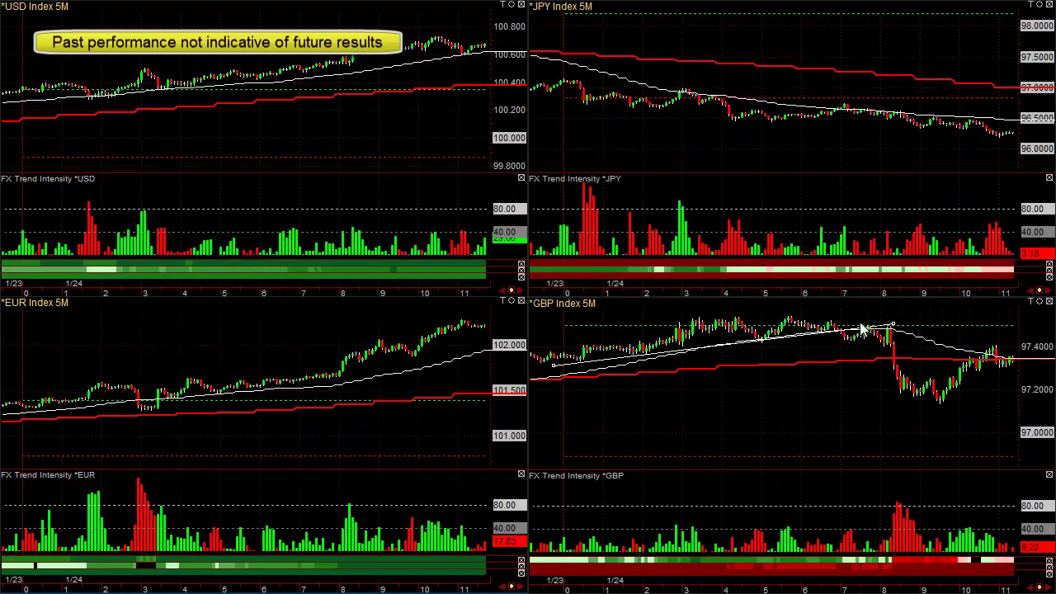
Step: Draw a near-horizontal trend line along the GBP Index lows just below 97.20 and inspect the 09:35 candle's values
{"action": "scroll", "coordinate": [833, 377], "scroll_direction": "up", "scroll_amount": 5}
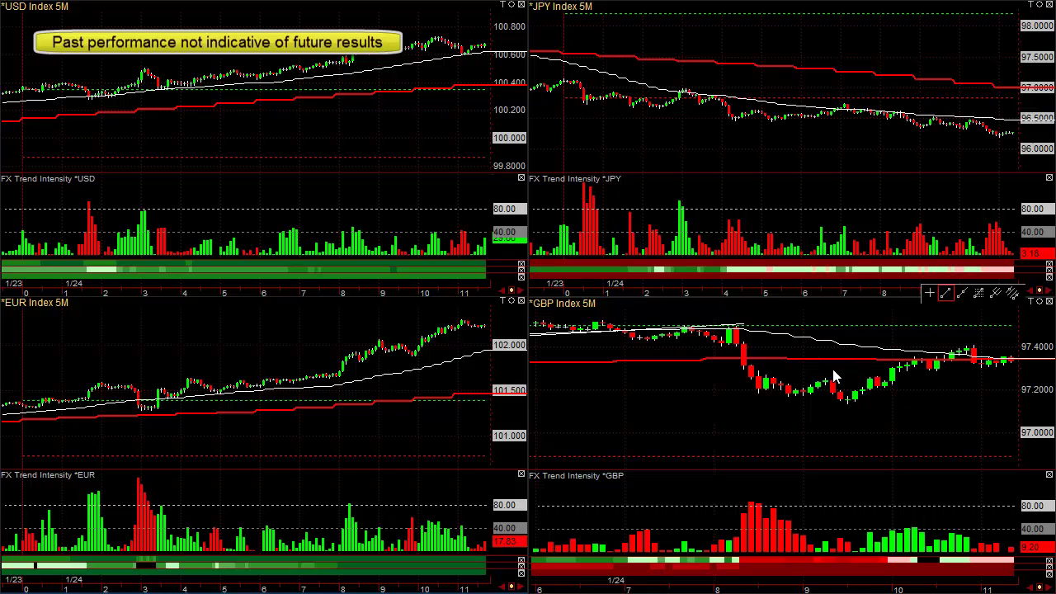
{"action": "left_click_drag", "start_coordinate": [744, 397], "coordinate": [893, 396]}
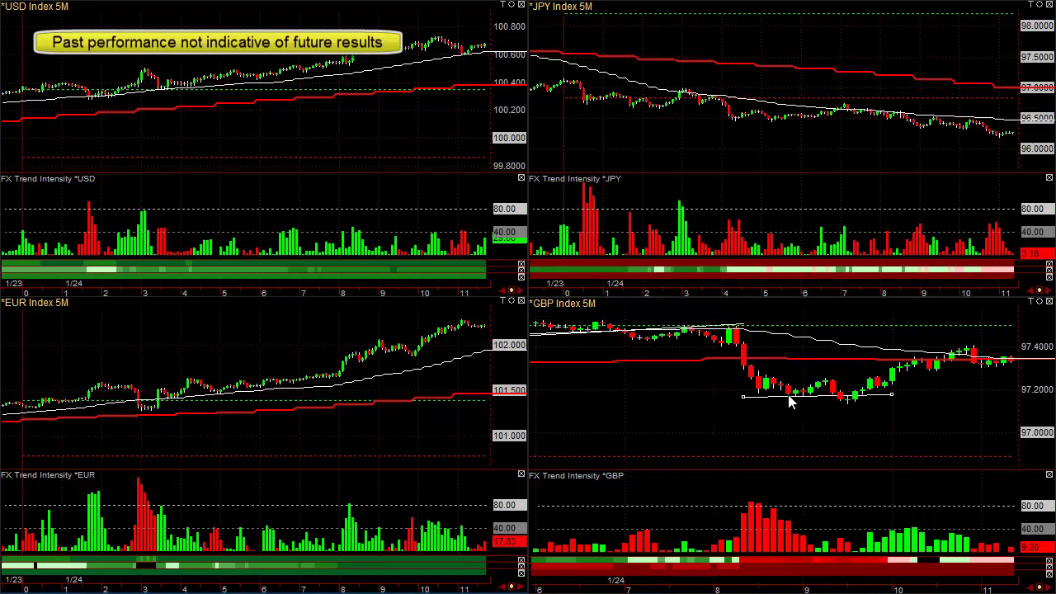
{"action": "left_click", "coordinate": [856, 422]}
{"action": "left_click", "coordinate": [854, 408]}
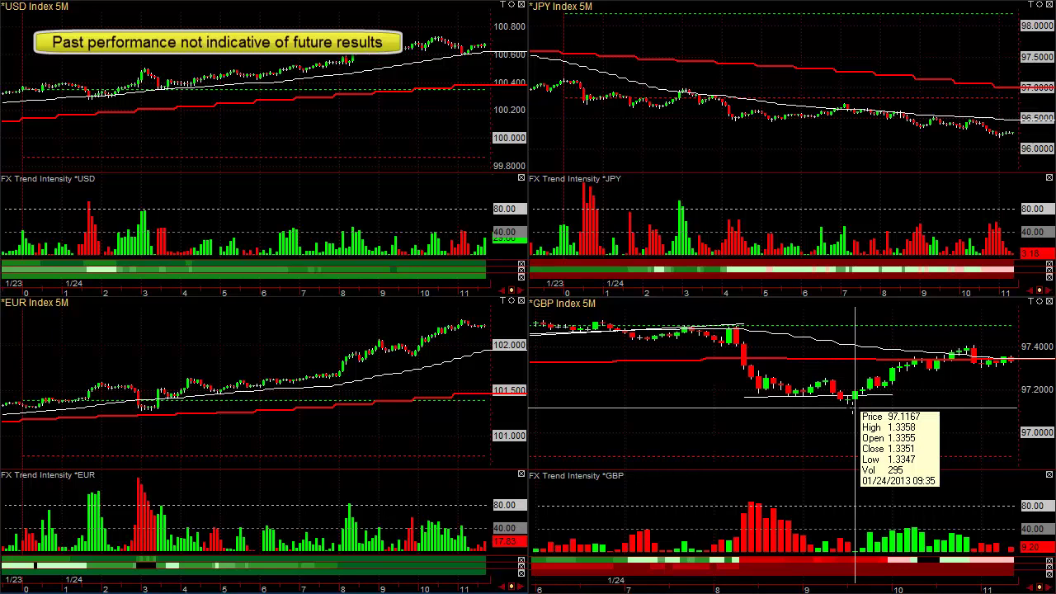
Step: Draw rising trend lines on the USD Index from about 5:00 to 9:45 and on the EUR Index from about 7:00 to 10:00
{"action": "left_click", "coordinate": [229, 110]}
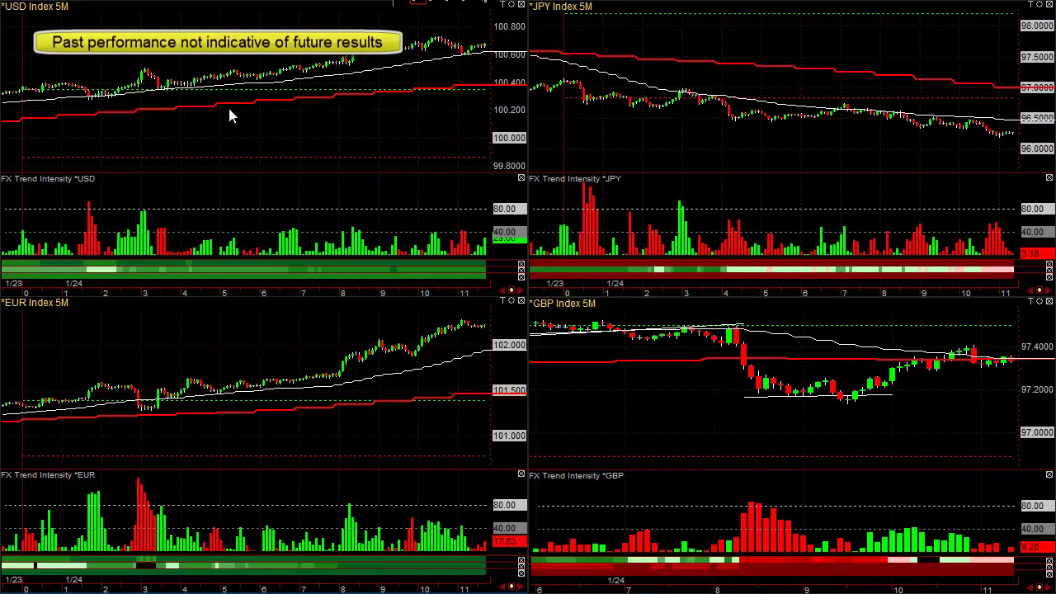
{"action": "mouse_move", "coordinate": [231, 90]}
{"action": "left_mouse_down"}
{"action": "mouse_move", "coordinate": [394, 63]}
{"action": "mouse_move", "coordinate": [414, 49]}
{"action": "left_mouse_up"}
{"action": "left_click", "coordinate": [324, 408]}
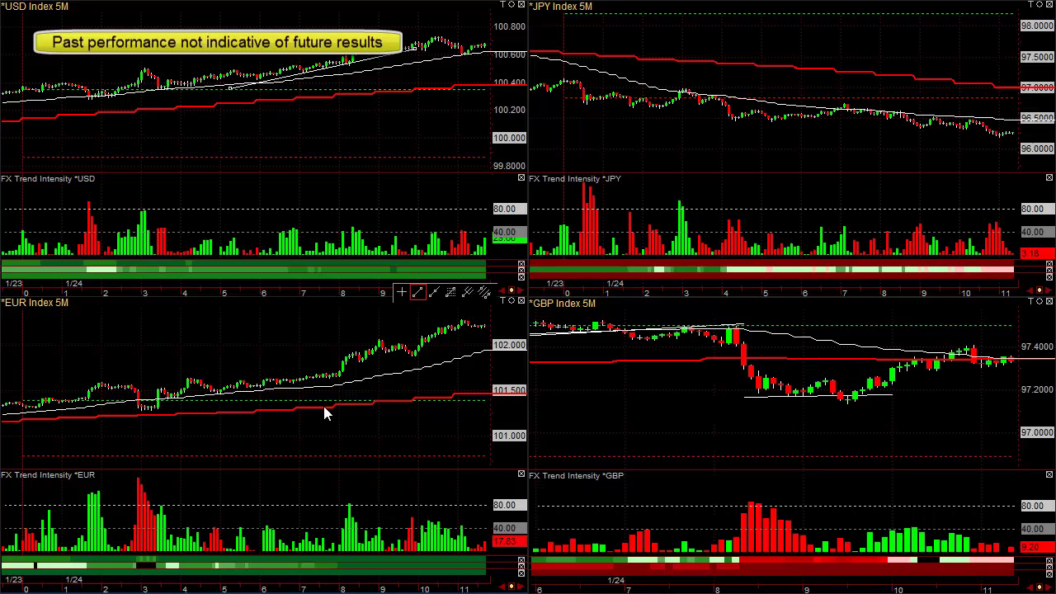
{"action": "left_click_drag", "start_coordinate": [301, 386], "coordinate": [418, 346]}
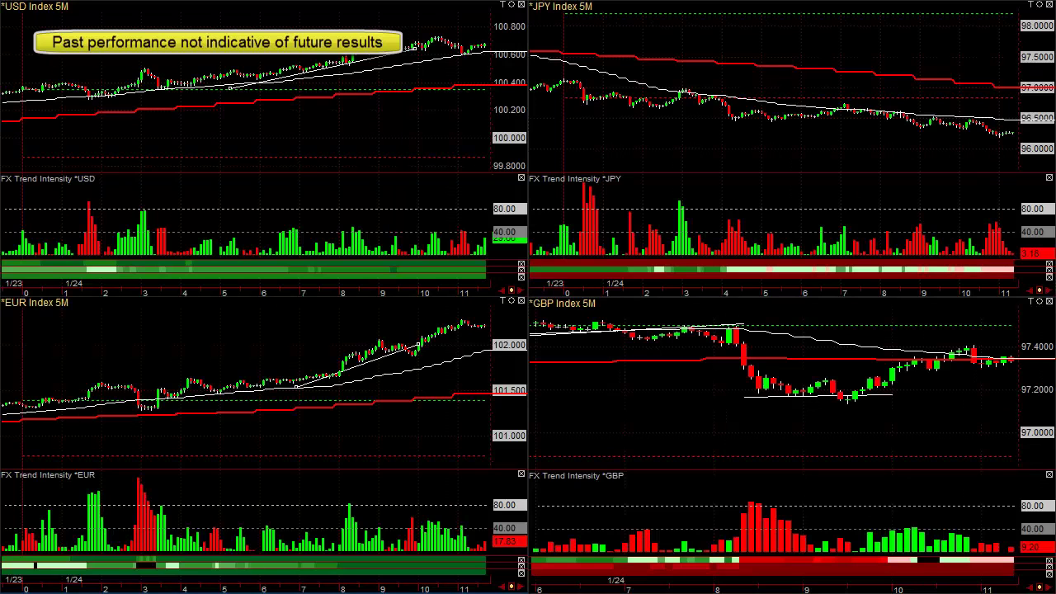
Step: Bring the EURGBP chart into view, inspect the 09:30 candle's values on 1/24, and move the chart away again
{"action": "left_click_drag", "start_coordinate": [1055, 139], "coordinate": [277, 77]}
{"action": "left_click", "coordinate": [426, 213]}
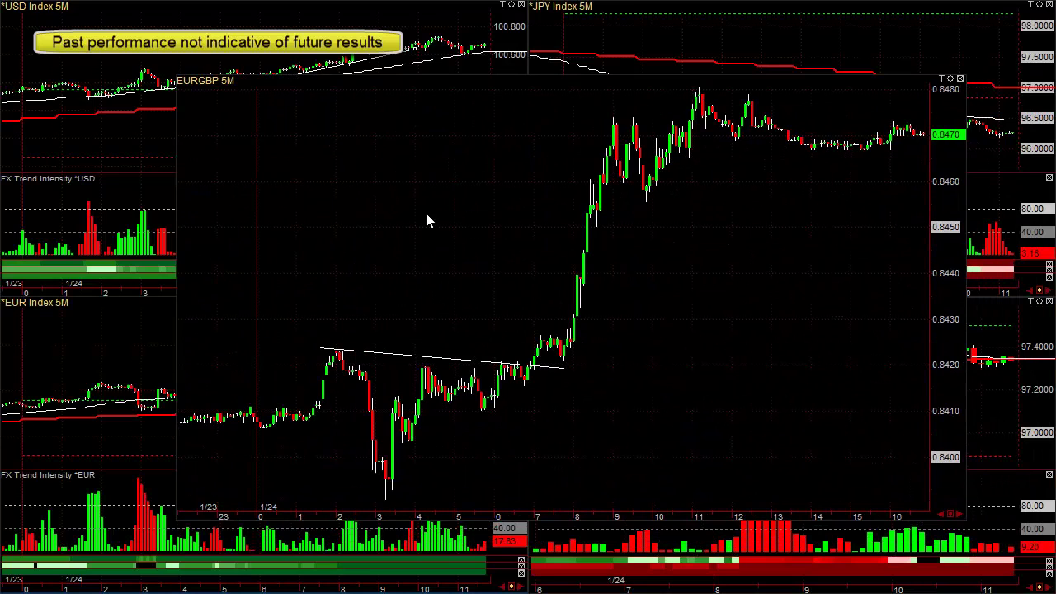
{"action": "scroll", "coordinate": [426, 213], "scroll_direction": "up", "scroll_amount": 2}
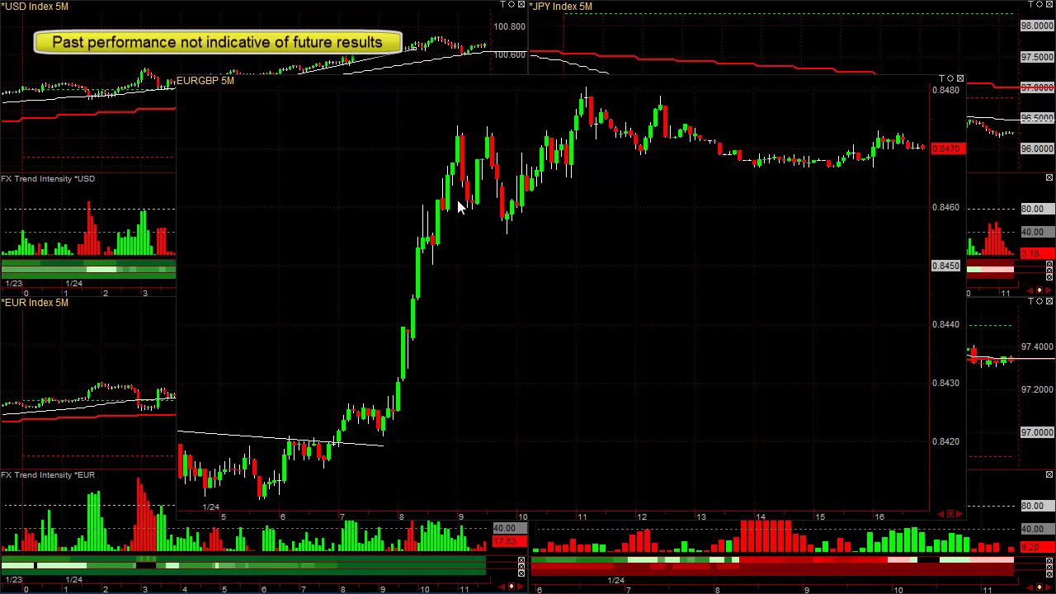
{"action": "left_click", "coordinate": [492, 148]}
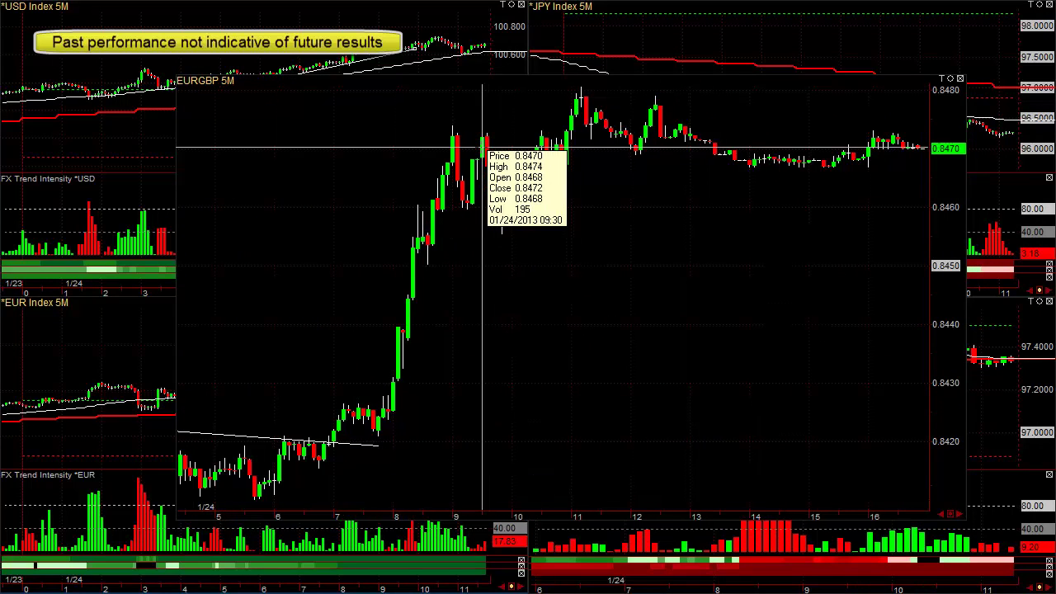
{"action": "left_click_drag", "start_coordinate": [477, 149], "coordinate": [480, 148]}
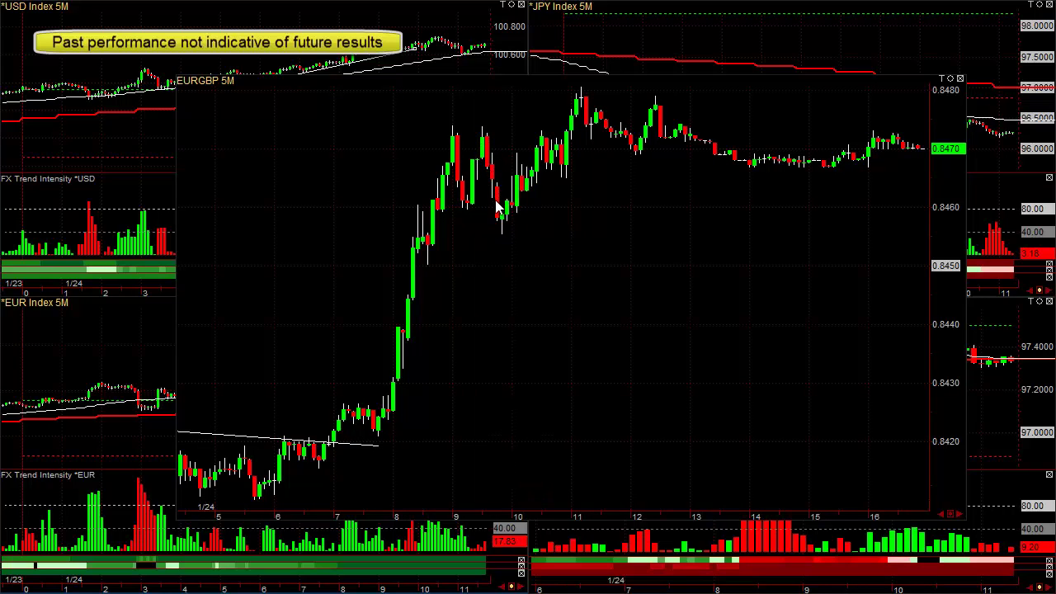
{"action": "left_click_drag", "start_coordinate": [526, 82], "coordinate": [1055, 247]}
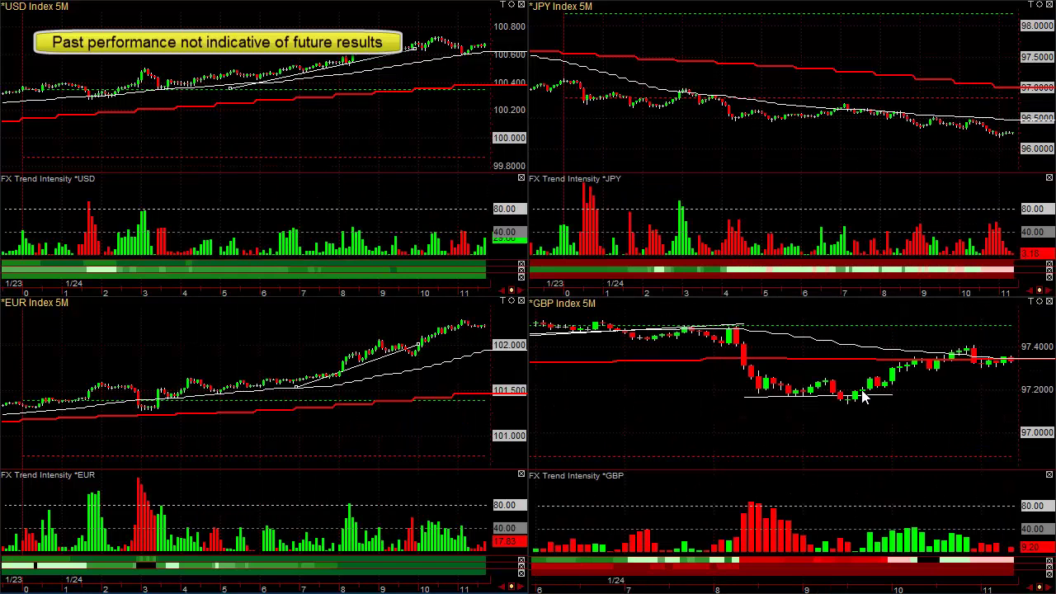
Step: Draw a short descending trend line on the EUR Index chart over the pullback just before 10:00
{"action": "left_click_drag", "start_coordinate": [968, 589], "coordinate": [945, 573]}
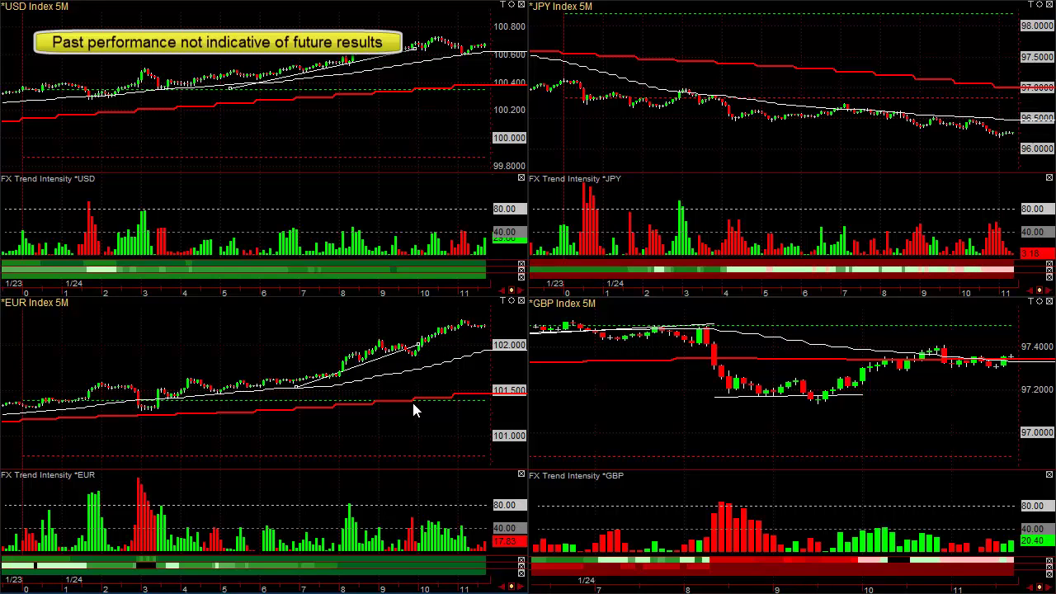
{"action": "scroll", "coordinate": [414, 405], "scroll_direction": "up", "scroll_amount": 3}
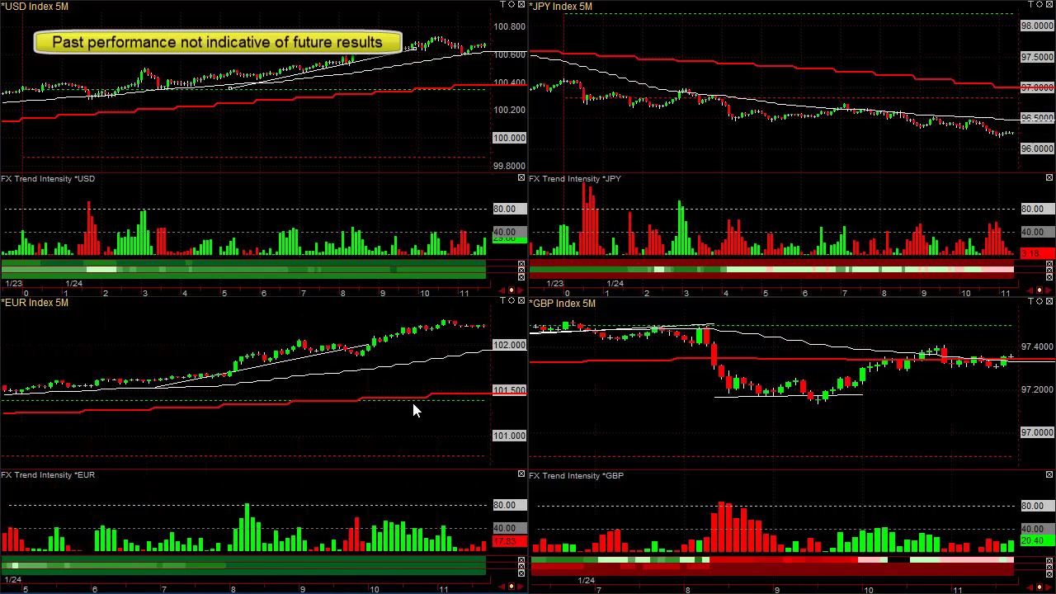
{"action": "mouse_move", "coordinate": [412, 399]}
{"action": "left_click_drag", "start_coordinate": [321, 318], "coordinate": [367, 357]}
Step: Switch the floating chart to EURJPY and draw a falling line over the 9:00–10:00 highs and a rising line under the lows from 7:00
{"action": "left_click_drag", "start_coordinate": [1055, 330], "coordinate": [168, 95]}
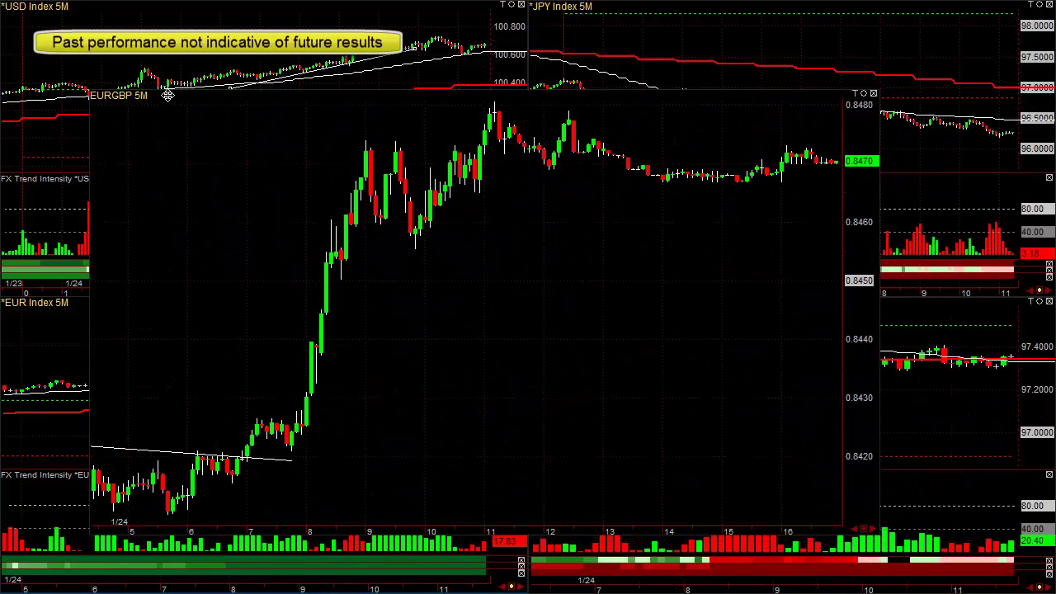
{"action": "type", "text": "JPY"}
{"action": "key", "text": "Return"}
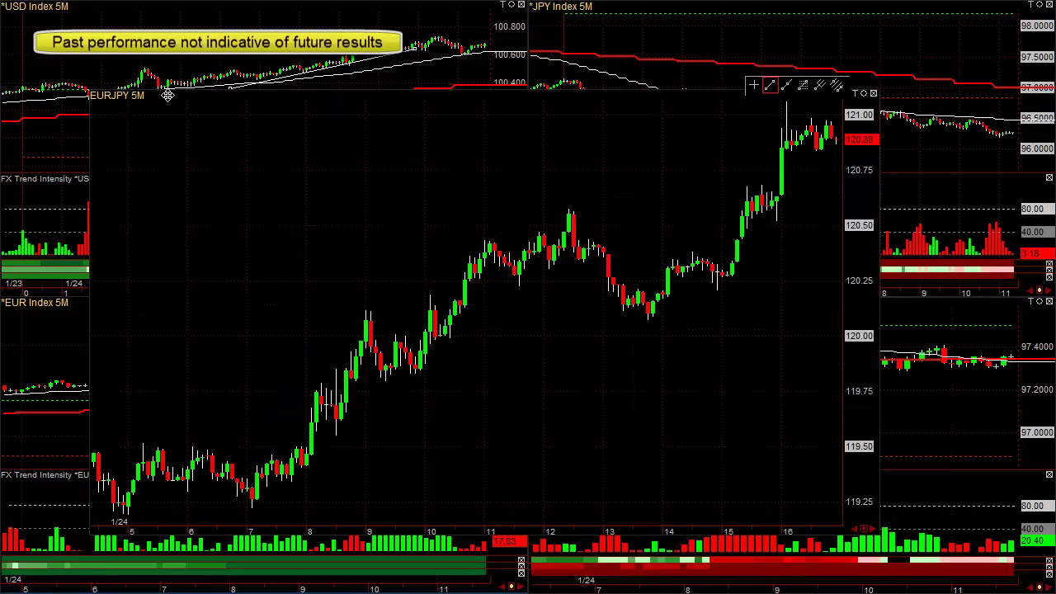
{"action": "left_click_drag", "start_coordinate": [336, 295], "coordinate": [442, 358]}
{"action": "left_click_drag", "start_coordinate": [253, 504], "coordinate": [429, 371]}
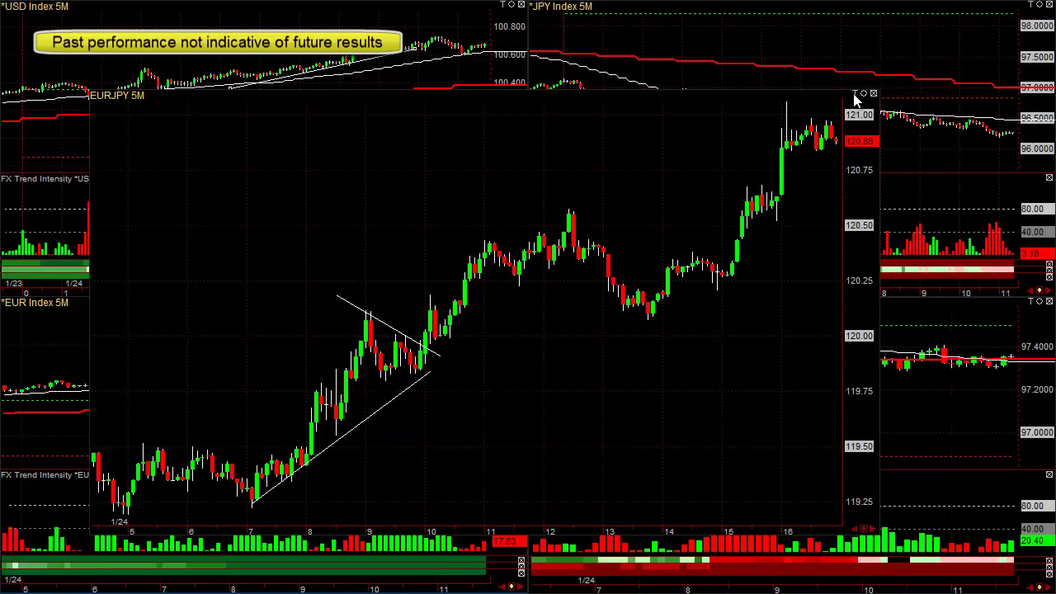
Step: Place Fibonacci levels between the EURJPY 120.12 high and 119.22 low, and widen the chart window
{"action": "left_click", "coordinate": [802, 87]}
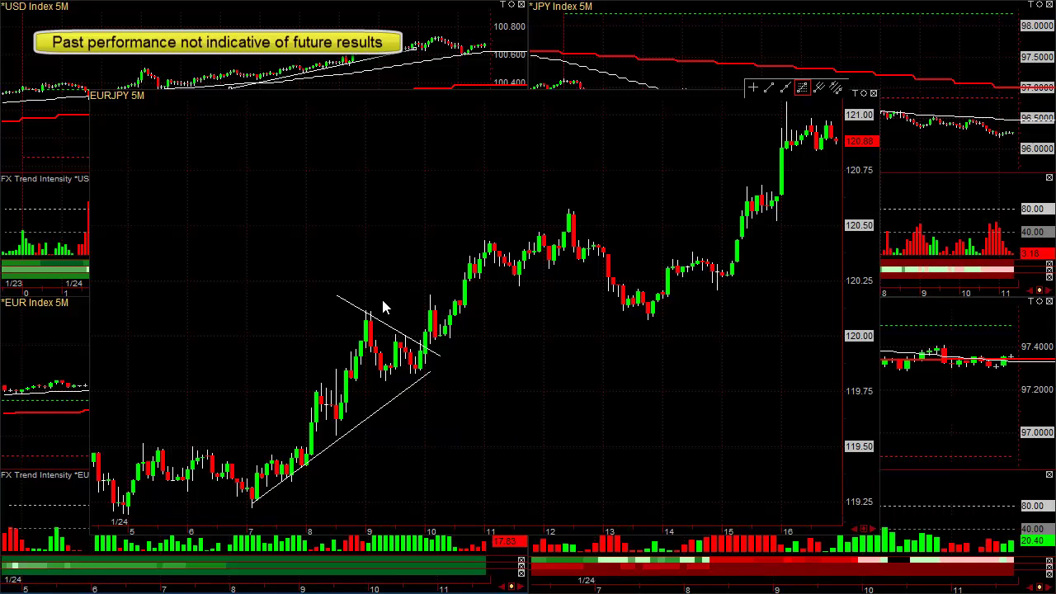
{"action": "mouse_move", "coordinate": [368, 294]}
{"action": "left_mouse_down"}
{"action": "mouse_move", "coordinate": [248, 502]}
{"action": "mouse_move", "coordinate": [253, 515]}
{"action": "mouse_move", "coordinate": [253, 505]}
{"action": "left_mouse_up"}
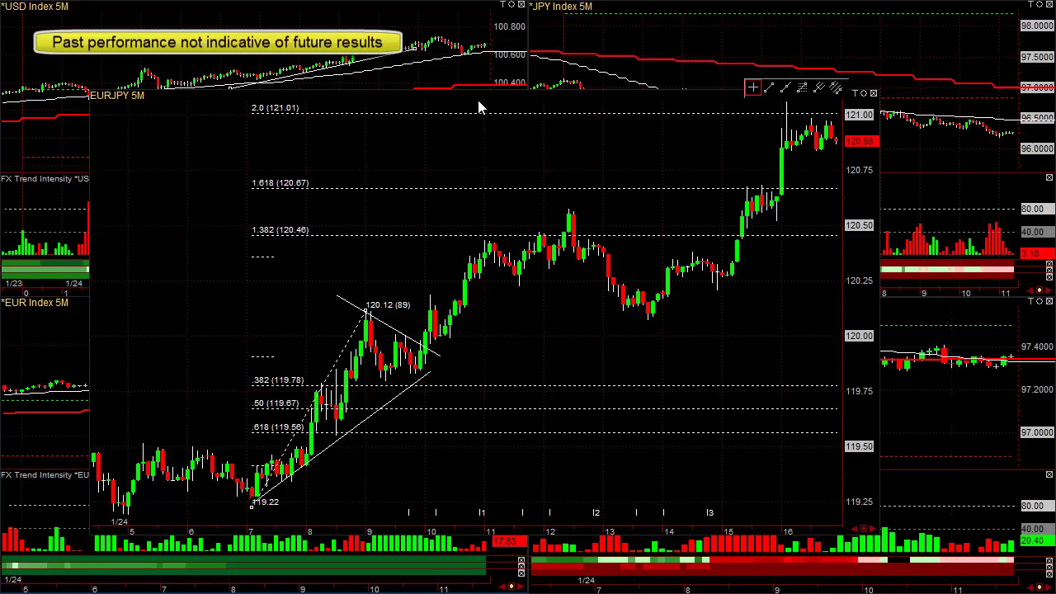
{"action": "left_click_drag", "start_coordinate": [483, 97], "coordinate": [485, 95]}
{"action": "left_click_drag", "start_coordinate": [881, 204], "coordinate": [1002, 204]}
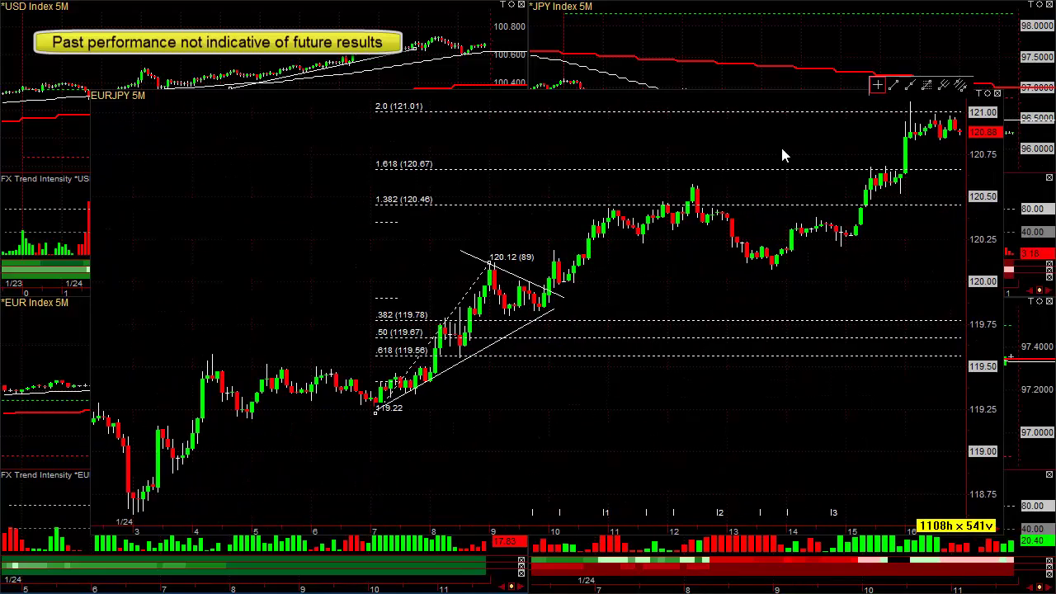
Step: Move the EURJPY chart out of the way and inspect the EUR Index highs after 11:00, including the 12:25 candle on 1/24
{"action": "left_click_drag", "start_coordinate": [773, 97], "coordinate": [1055, 229]}
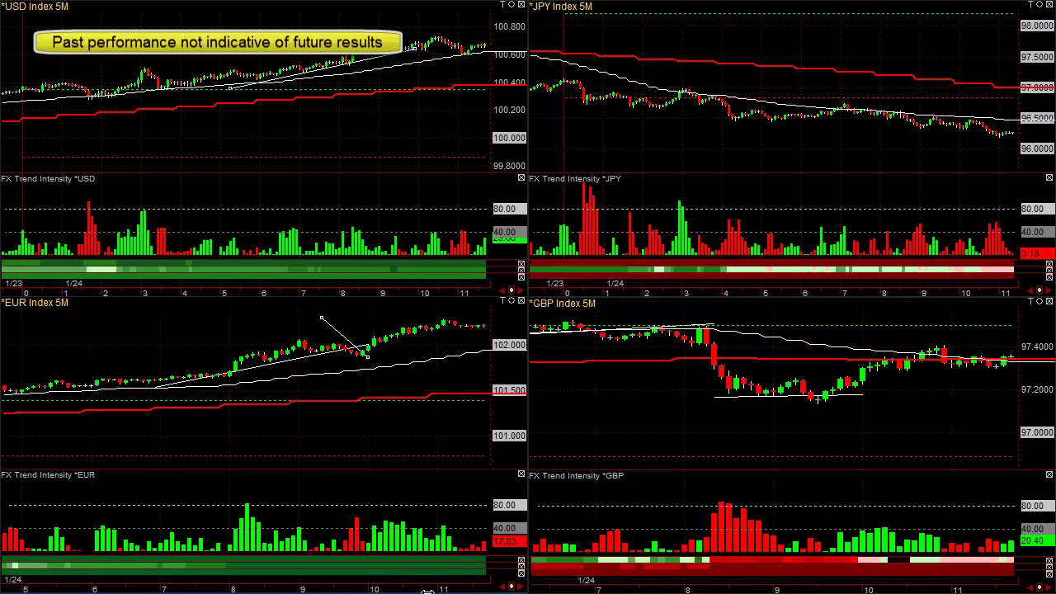
{"action": "left_click_drag", "start_coordinate": [438, 590], "coordinate": [292, 584]}
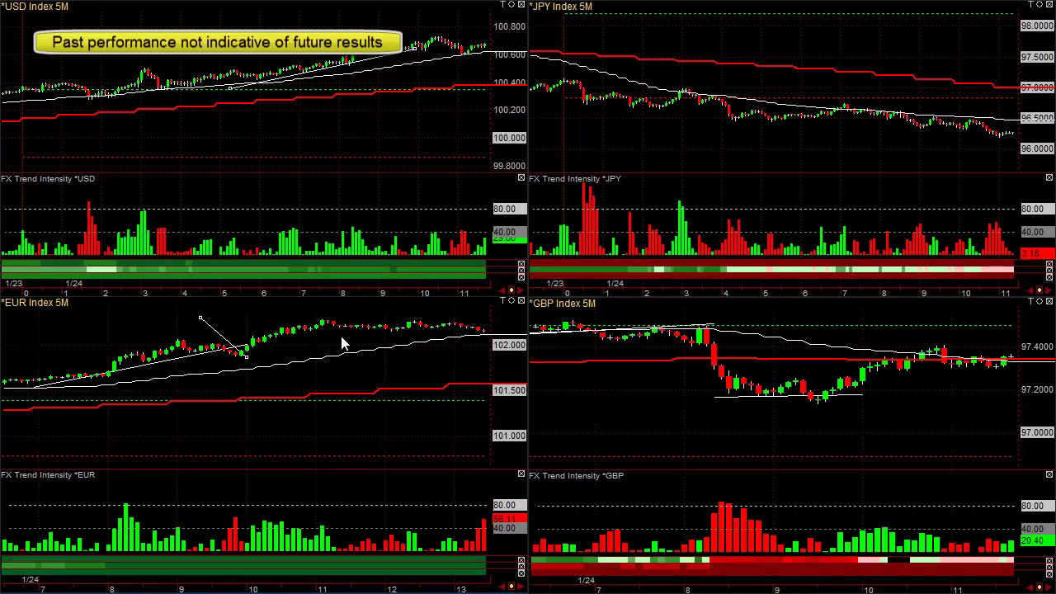
{"action": "left_click_drag", "start_coordinate": [305, 340], "coordinate": [318, 331]}
{"action": "left_click", "coordinate": [317, 332]}
{"action": "mouse_move", "coordinate": [415, 320]}
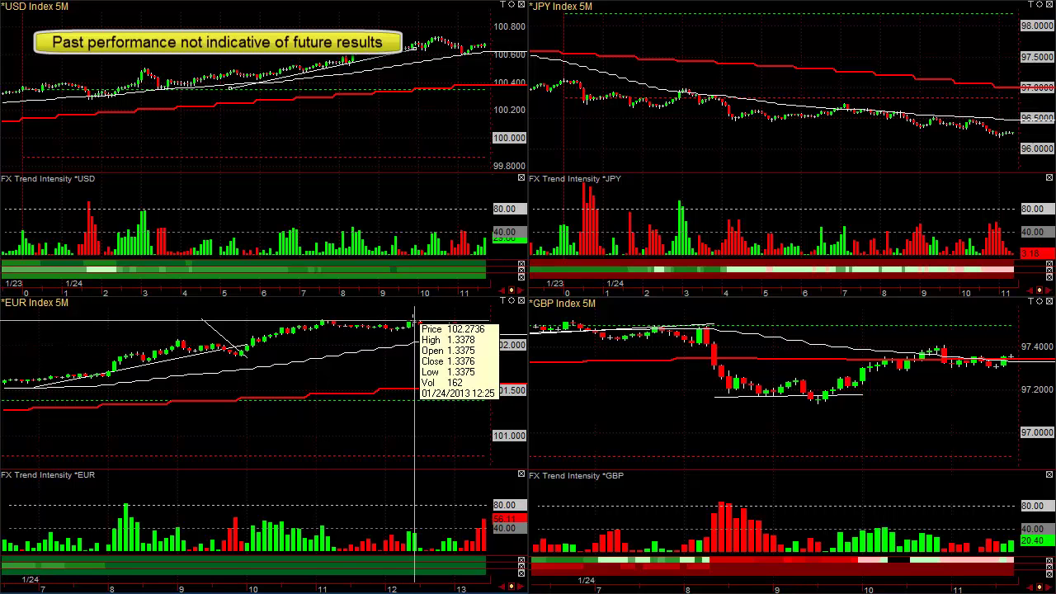
Step: Bring the EURJPY chart back into view and delete all lines drawn on it
{"action": "left_click_drag", "start_coordinate": [1055, 235], "coordinate": [195, 84]}
{"action": "right_click", "coordinate": [436, 253]}
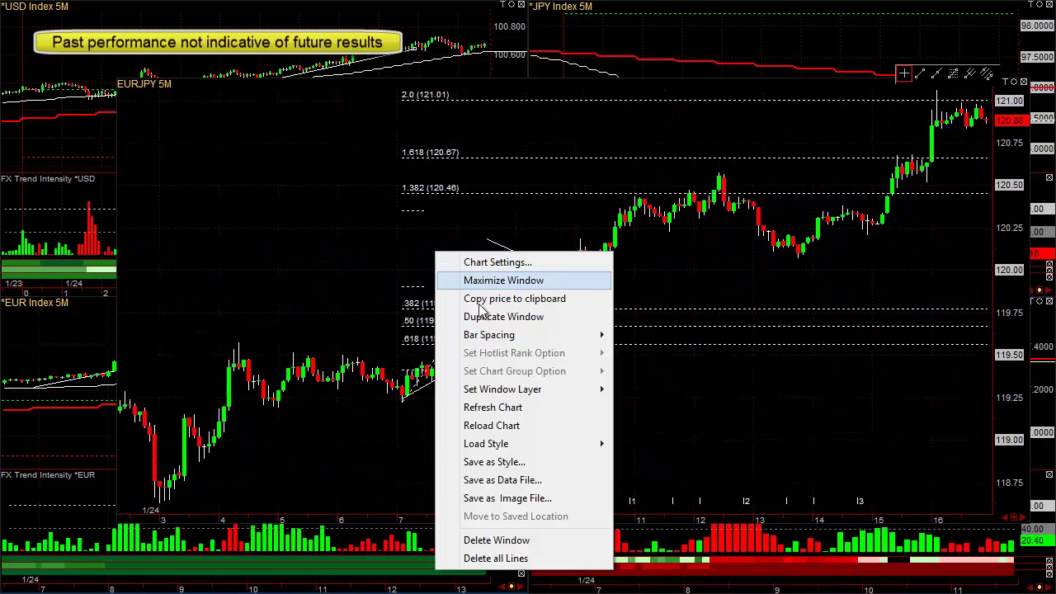
{"action": "left_click", "coordinate": [499, 558]}
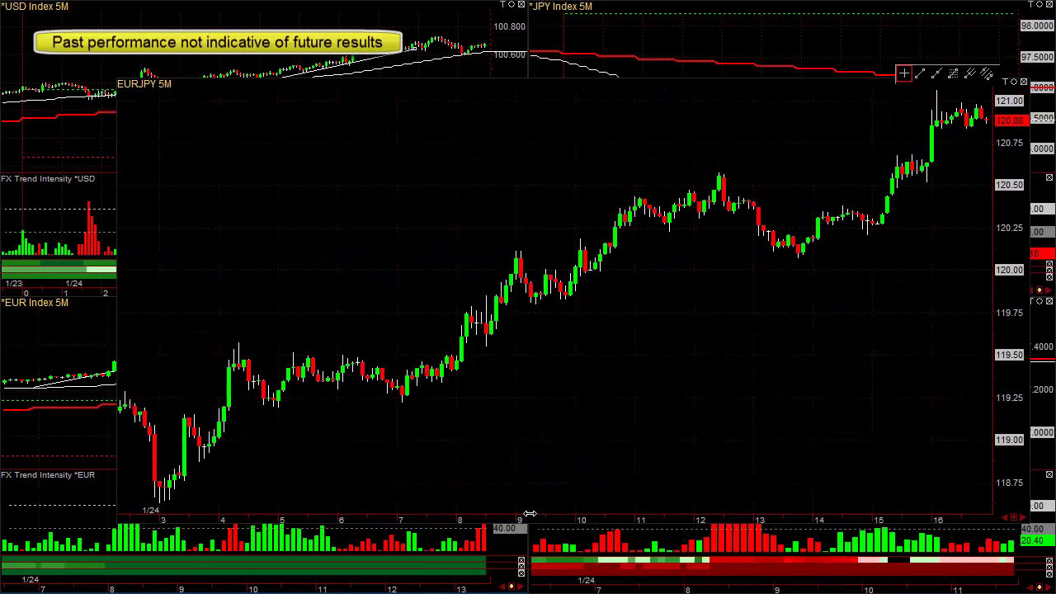
Step: Inspect the 12:30 candle's values on the EURJPY chart for 1/24 and move the chart away again
{"action": "left_click", "coordinate": [724, 192]}
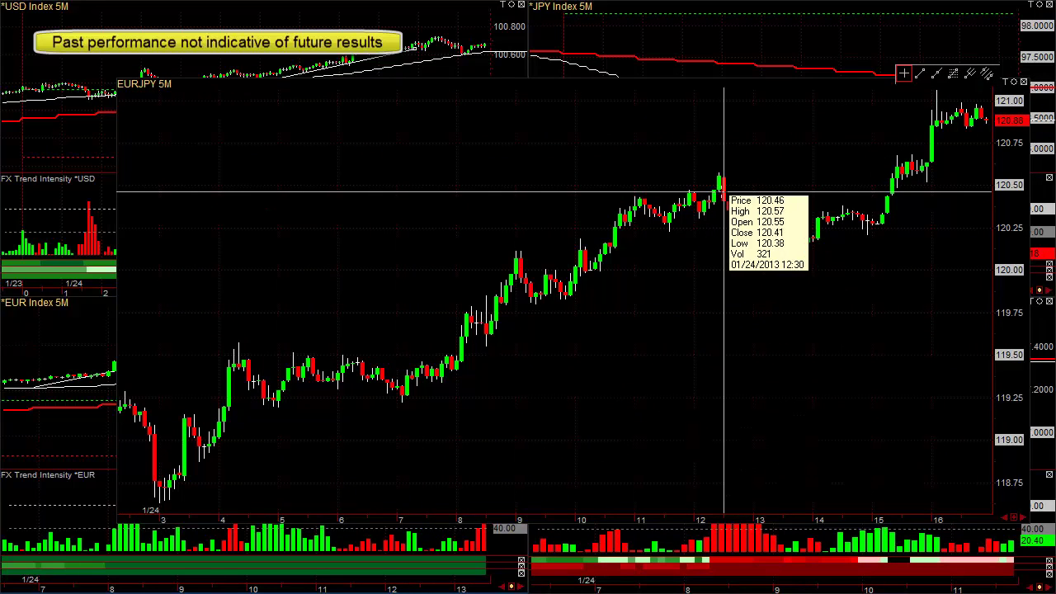
{"action": "left_click_drag", "start_coordinate": [724, 191], "coordinate": [718, 192]}
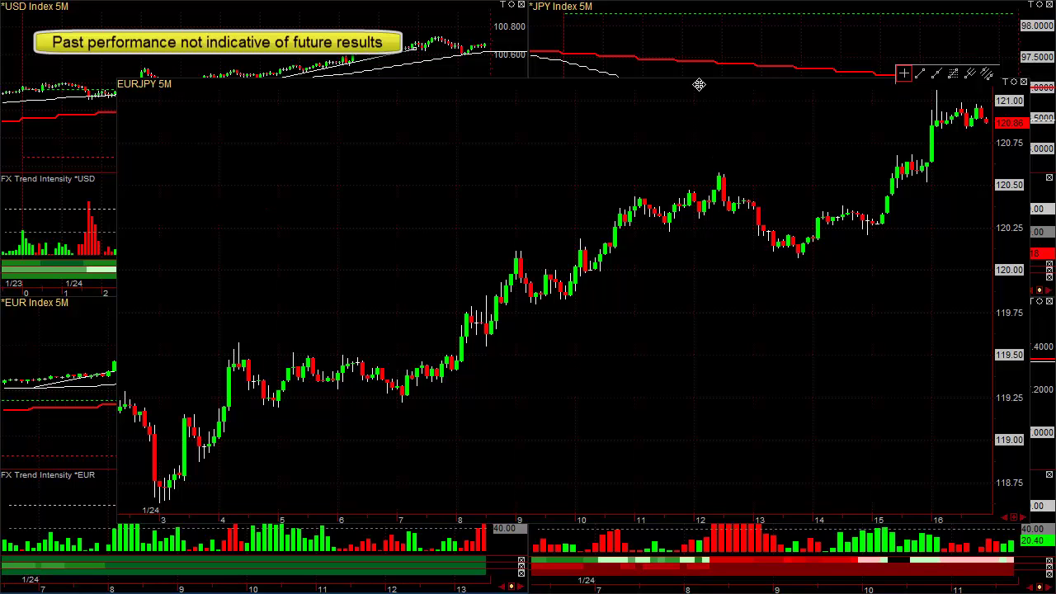
{"action": "left_click_drag", "start_coordinate": [701, 82], "coordinate": [726, 129]}
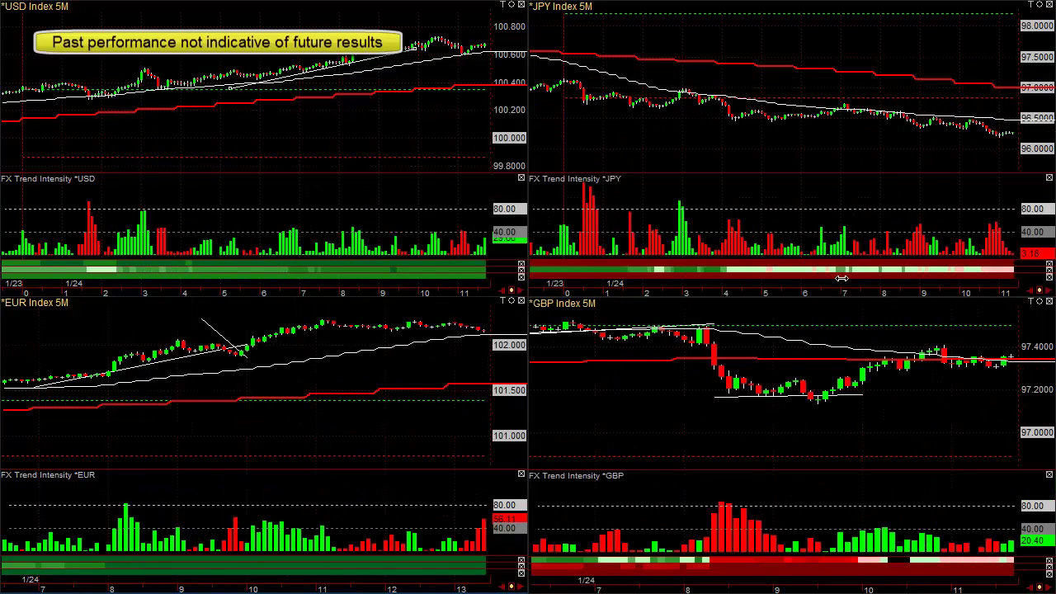
Step: Go back to 1/23 on the USD, EUR, GBP and JPY Index charts and examine their moves around 10:00
{"action": "left_click_drag", "start_coordinate": [168, 288], "coordinate": [1055, 273]}
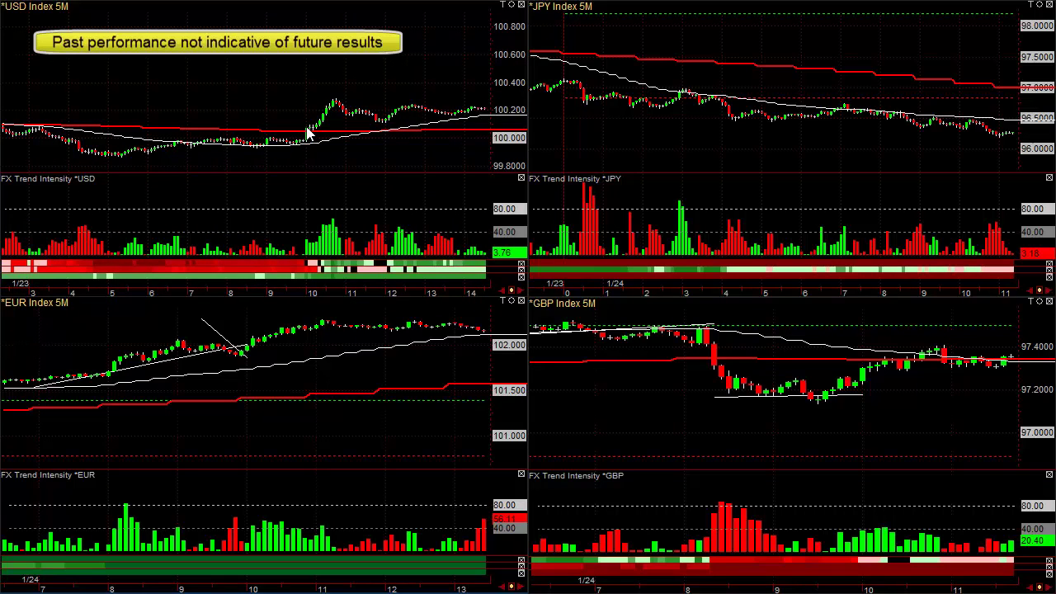
{"action": "left_click_drag", "start_coordinate": [243, 587], "coordinate": [1055, 589]}
{"action": "left_click_drag", "start_coordinate": [201, 591], "coordinate": [1055, 571]}
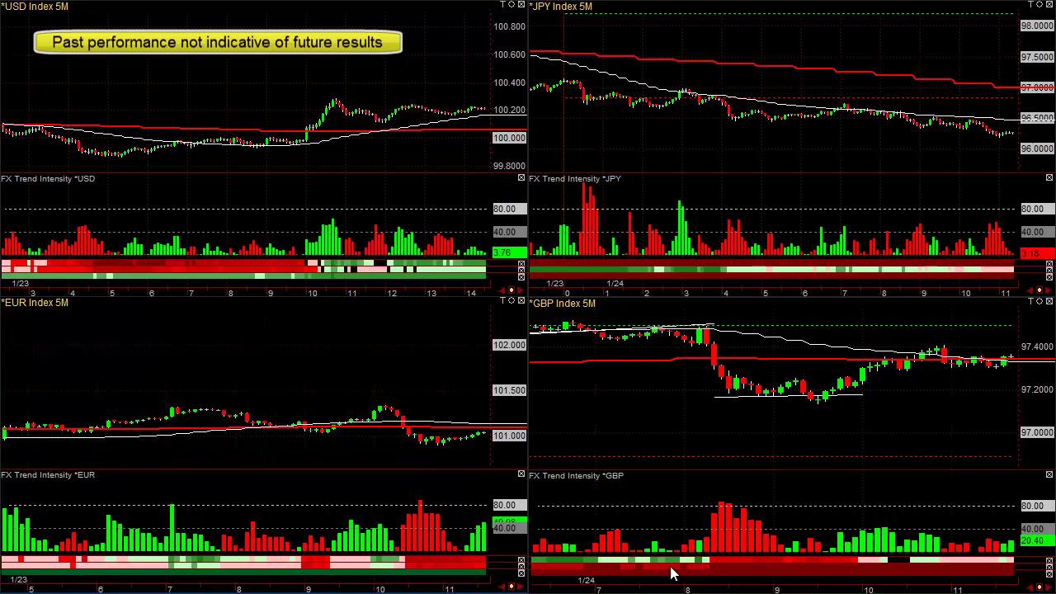
{"action": "left_click_drag", "start_coordinate": [653, 586], "coordinate": [775, 586]}
{"action": "scroll", "coordinate": [679, 567], "scroll_direction": "up", "scroll_amount": 3}
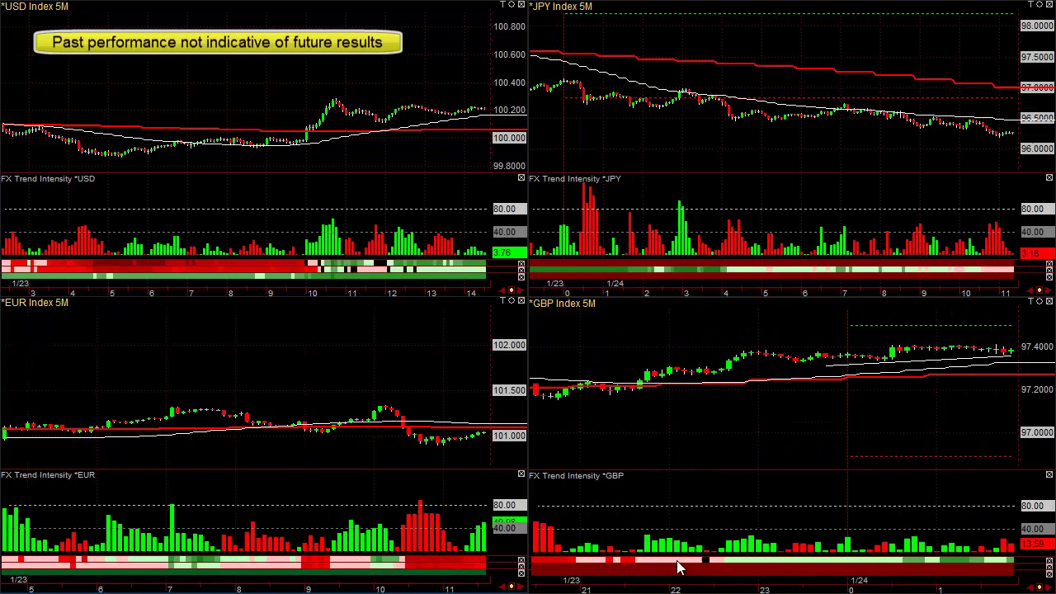
{"action": "scroll", "coordinate": [596, 587], "scroll_direction": "up", "scroll_amount": 8}
{"action": "scroll", "coordinate": [677, 582], "scroll_direction": "up", "scroll_amount": 4}
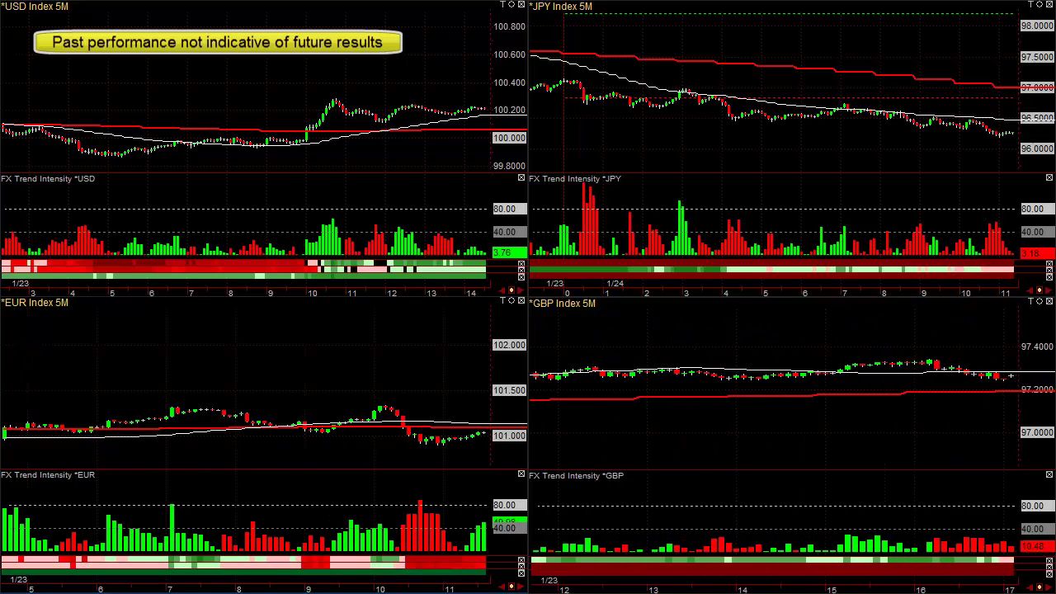
{"action": "left_click_drag", "start_coordinate": [677, 583], "coordinate": [978, 555]}
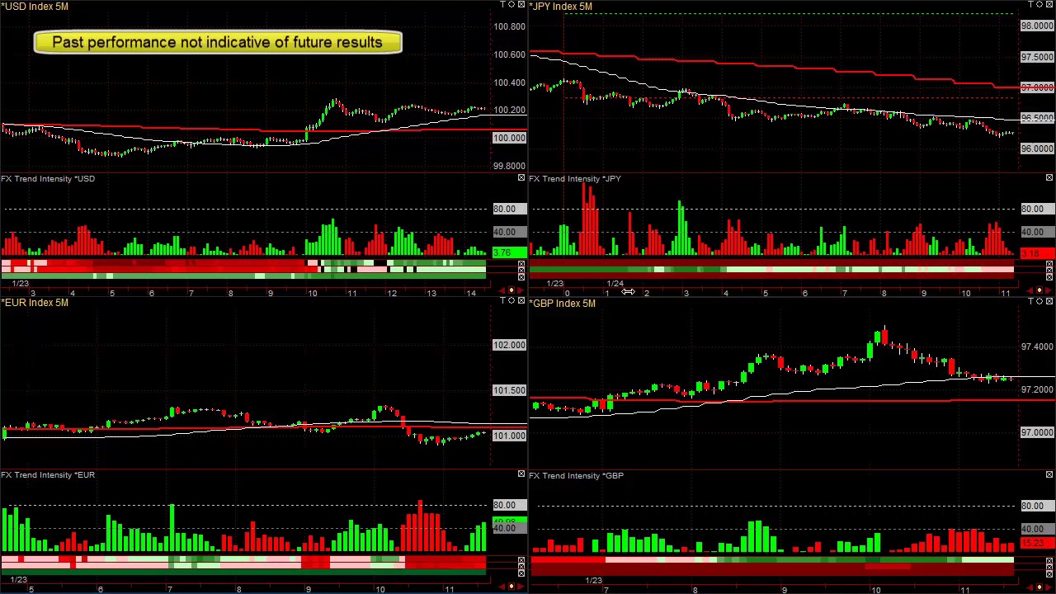
{"action": "left_click_drag", "start_coordinate": [631, 291], "coordinate": [745, 289]}
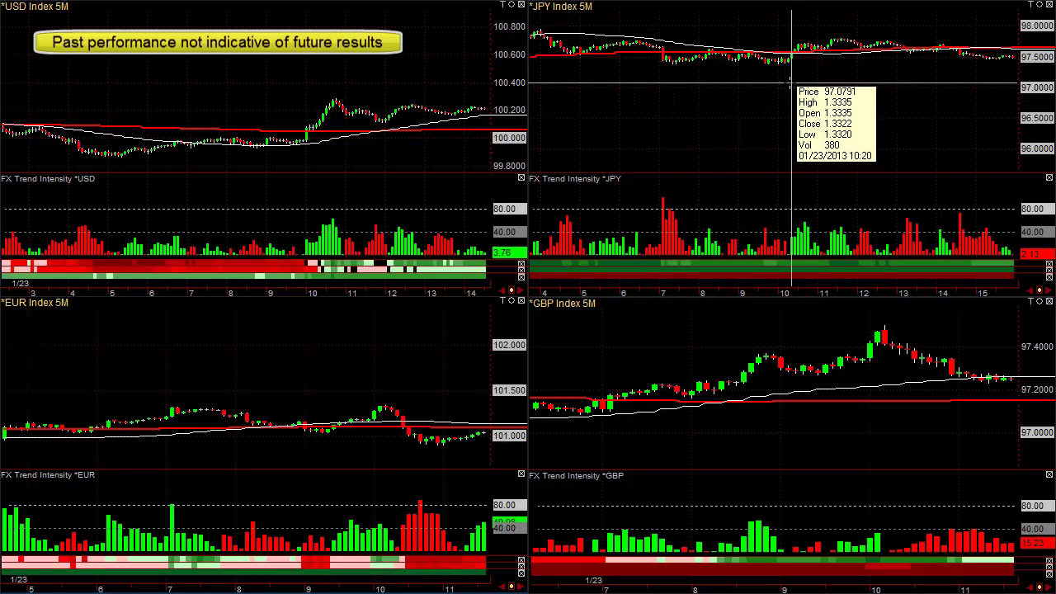
Step: Bring the floating chart into view, switch it to USDJPY and show its 1/23 price action
{"action": "left_click_drag", "start_coordinate": [1055, 135], "coordinate": [166, 59]}
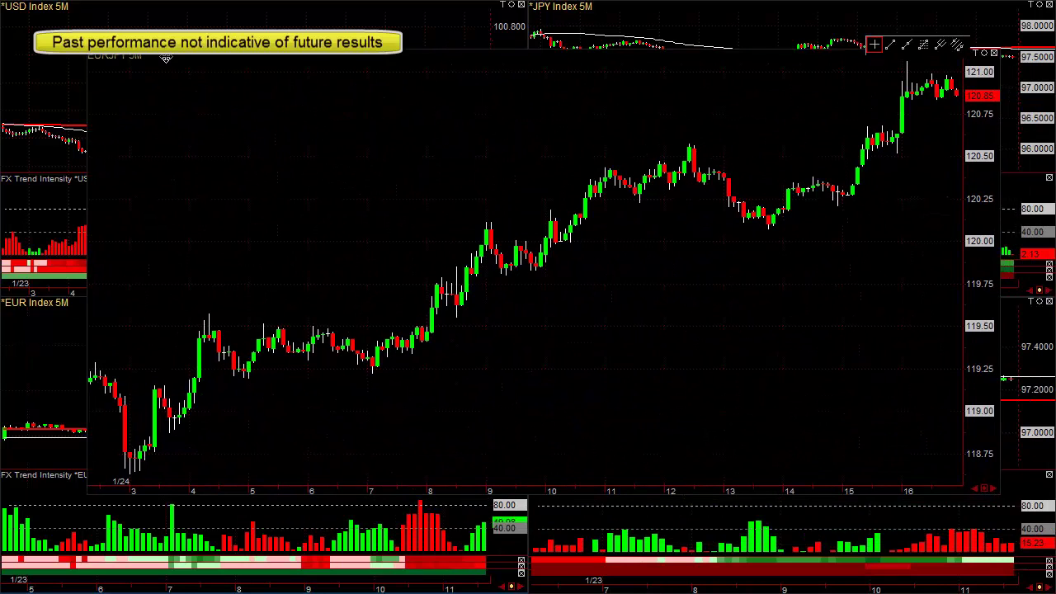
{"action": "type", "text": "USDJPY"}
{"action": "key", "text": "Return"}
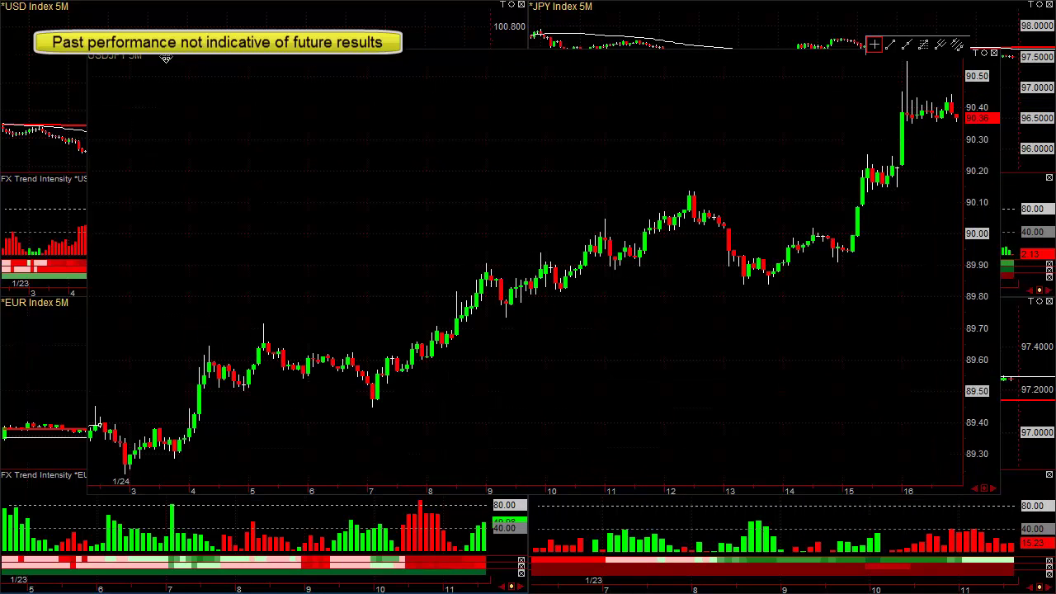
{"action": "left_click_drag", "start_coordinate": [340, 483], "coordinate": [1055, 247]}
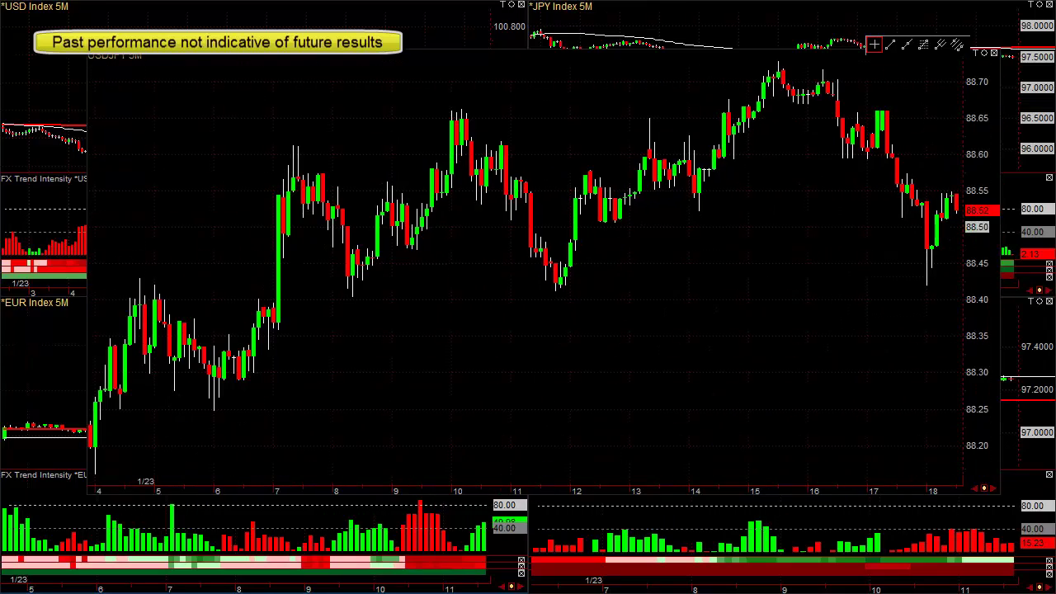
Step: Compare USDJPY with the USD Index near 10:00 and draw two short, nearly level lines at about 88.58 on the USDJPY chart
{"action": "left_click", "coordinate": [460, 279]}
{"action": "key", "text": "t"}
{"action": "left_click_drag", "start_coordinate": [395, 58], "coordinate": [1055, 183]}
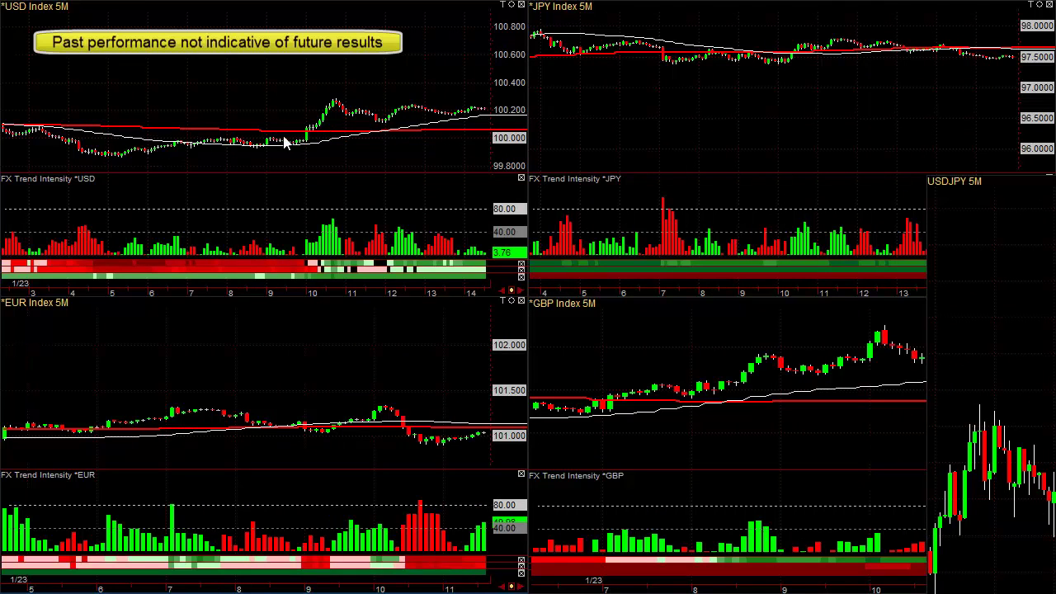
{"action": "left_click_drag", "start_coordinate": [281, 137], "coordinate": [305, 142]}
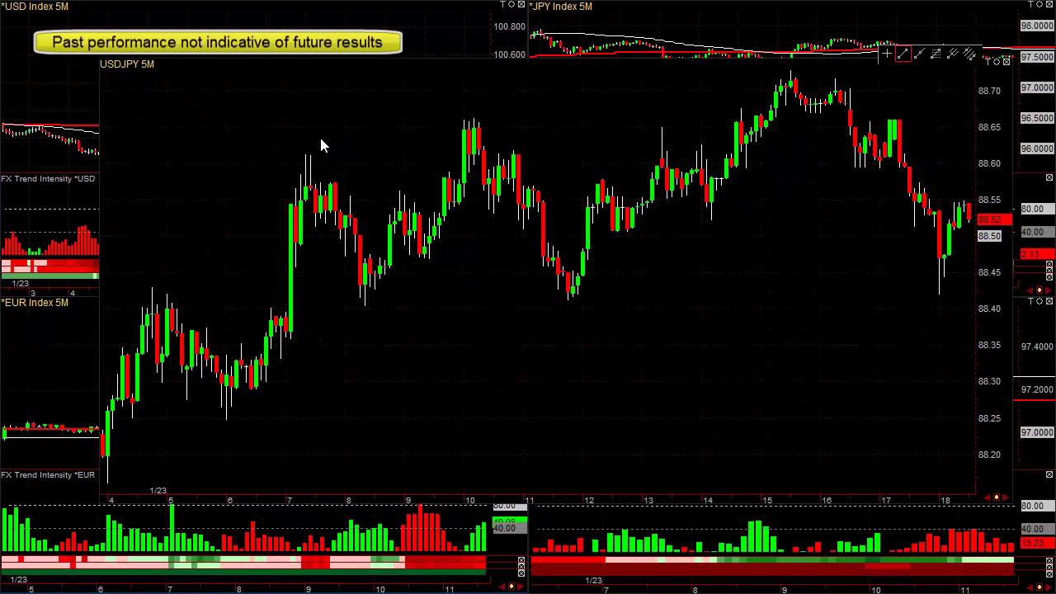
{"action": "left_click_drag", "start_coordinate": [409, 176], "coordinate": [479, 177]}
{"action": "mouse_move", "coordinate": [420, 212]}
{"action": "left_mouse_down"}
{"action": "mouse_move", "coordinate": [470, 207]}
{"action": "mouse_move", "coordinate": [474, 182]}
{"action": "left_mouse_up"}
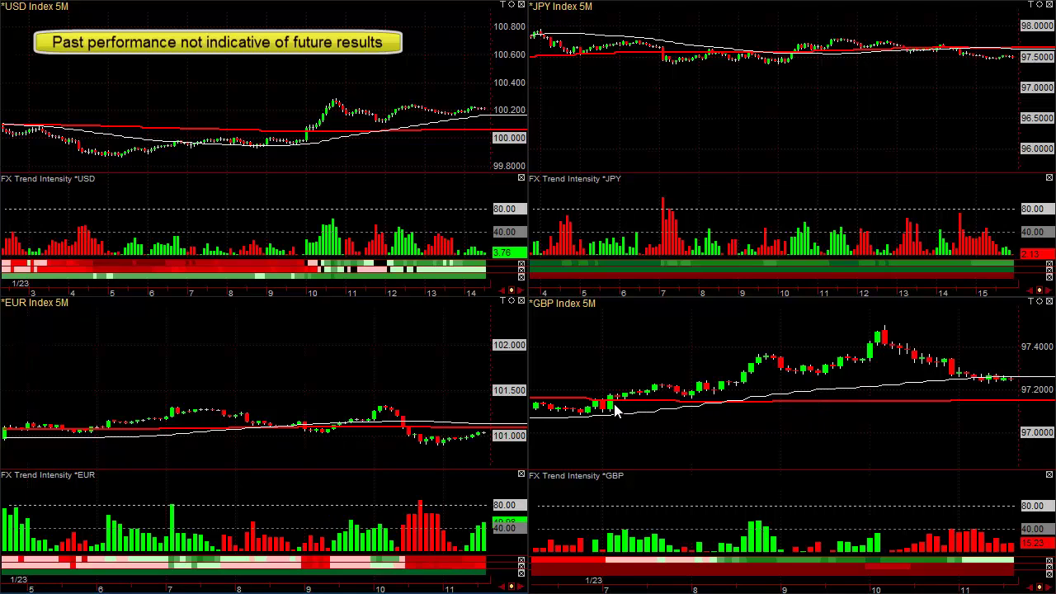
Step: Switch the floating chart to GBPJPY, go back to 1/23, and inspect the 7:05 and 7:25 candles
{"action": "mouse_move", "coordinate": [618, 405]}
{"action": "left_click_drag", "start_coordinate": [1055, 116], "coordinate": [151, 69]}
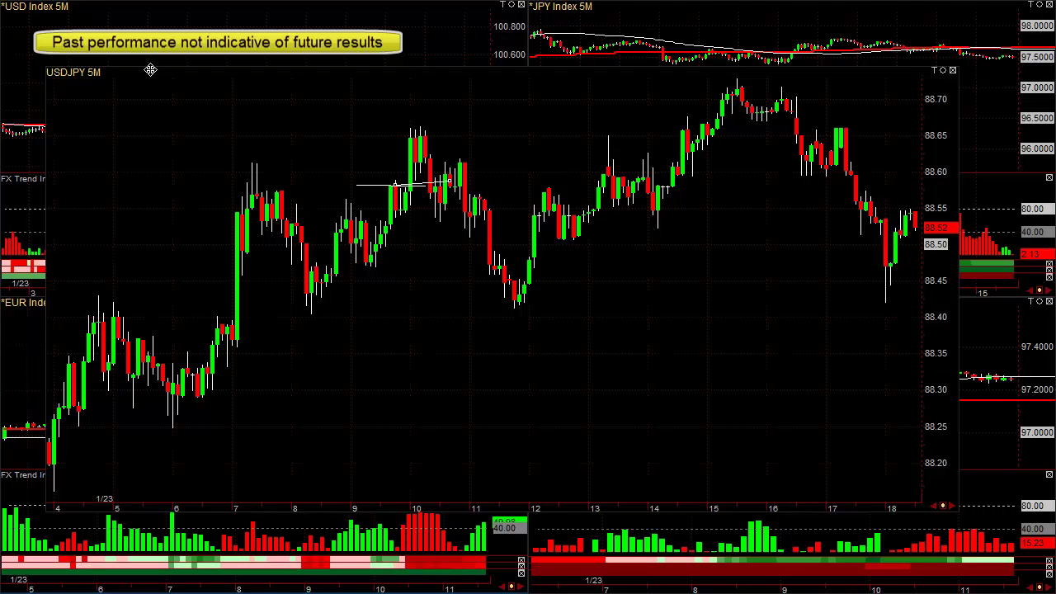
{"action": "type", "text": "GBPJPY"}
{"action": "key", "text": "Return"}
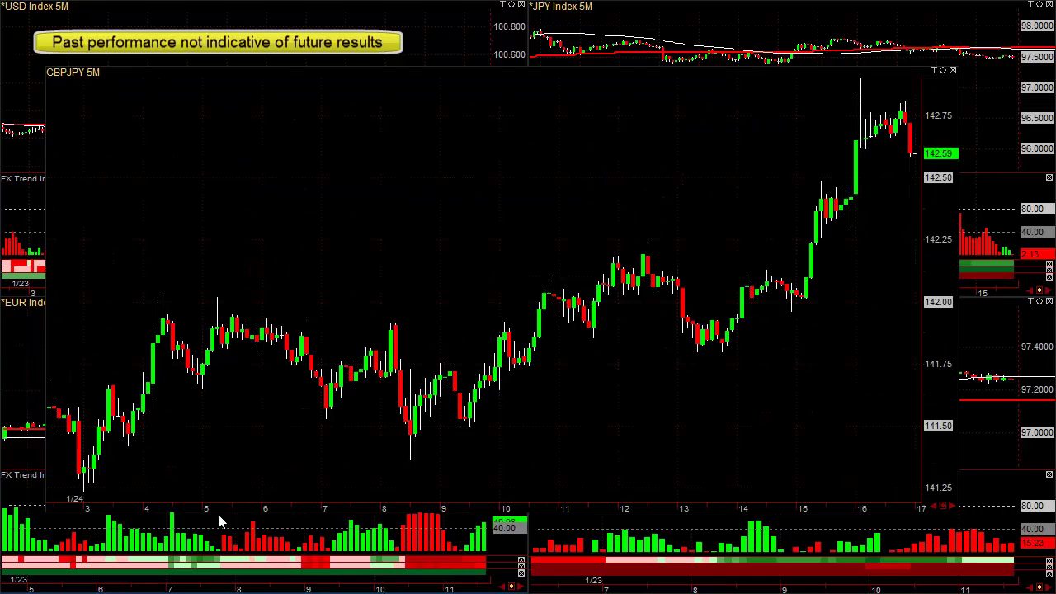
{"action": "left_click_drag", "start_coordinate": [222, 507], "coordinate": [1055, 495]}
{"action": "scroll", "coordinate": [222, 508], "scroll_direction": "up", "scroll_amount": 3}
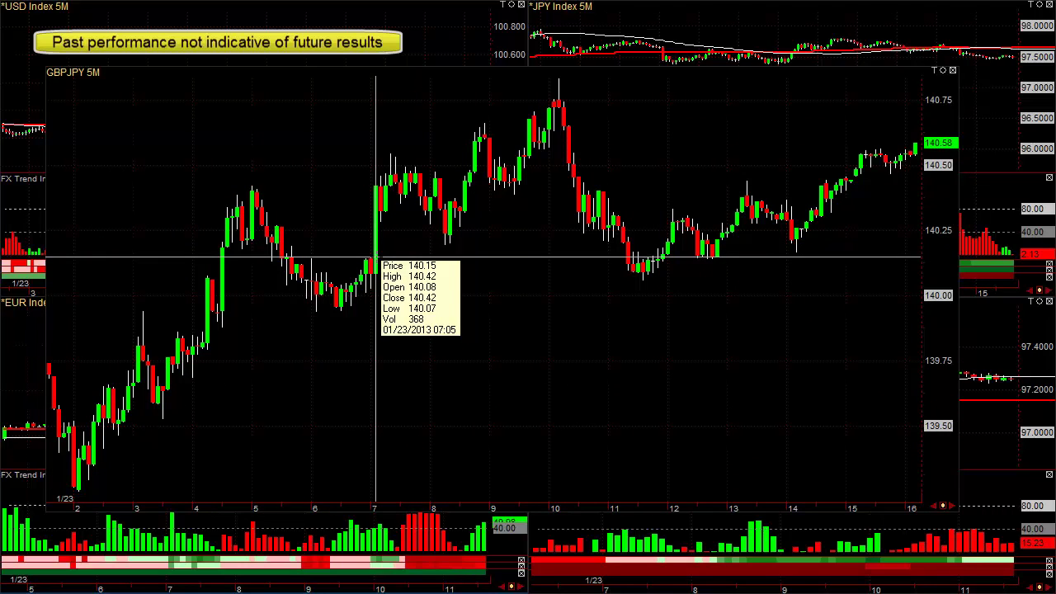
{"action": "left_click", "coordinate": [396, 161]}
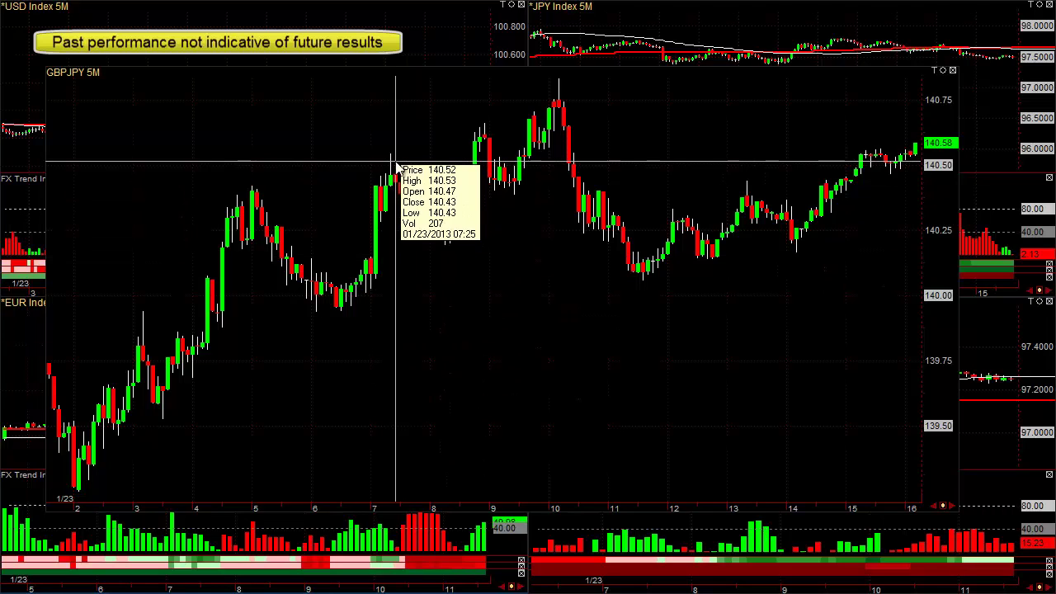